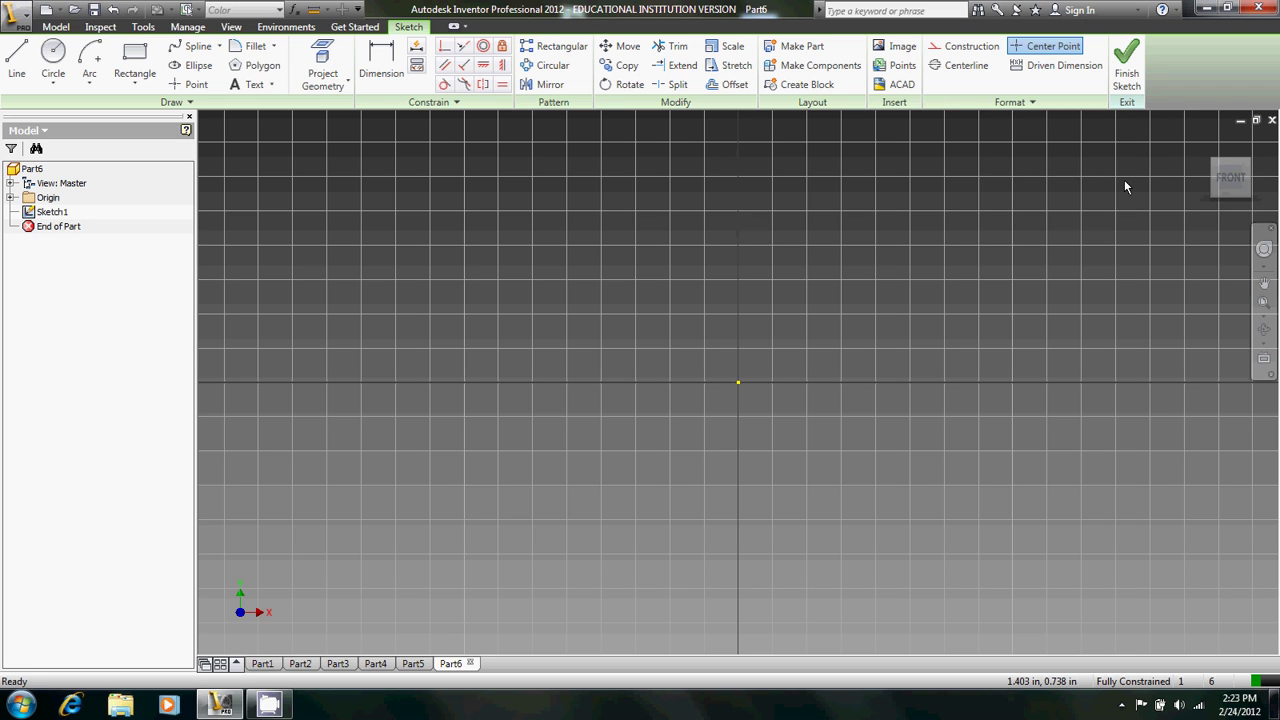
Finish the empty Sketch1 and expand the Origin folder in the browser to show the planes
left_click(1126, 68)
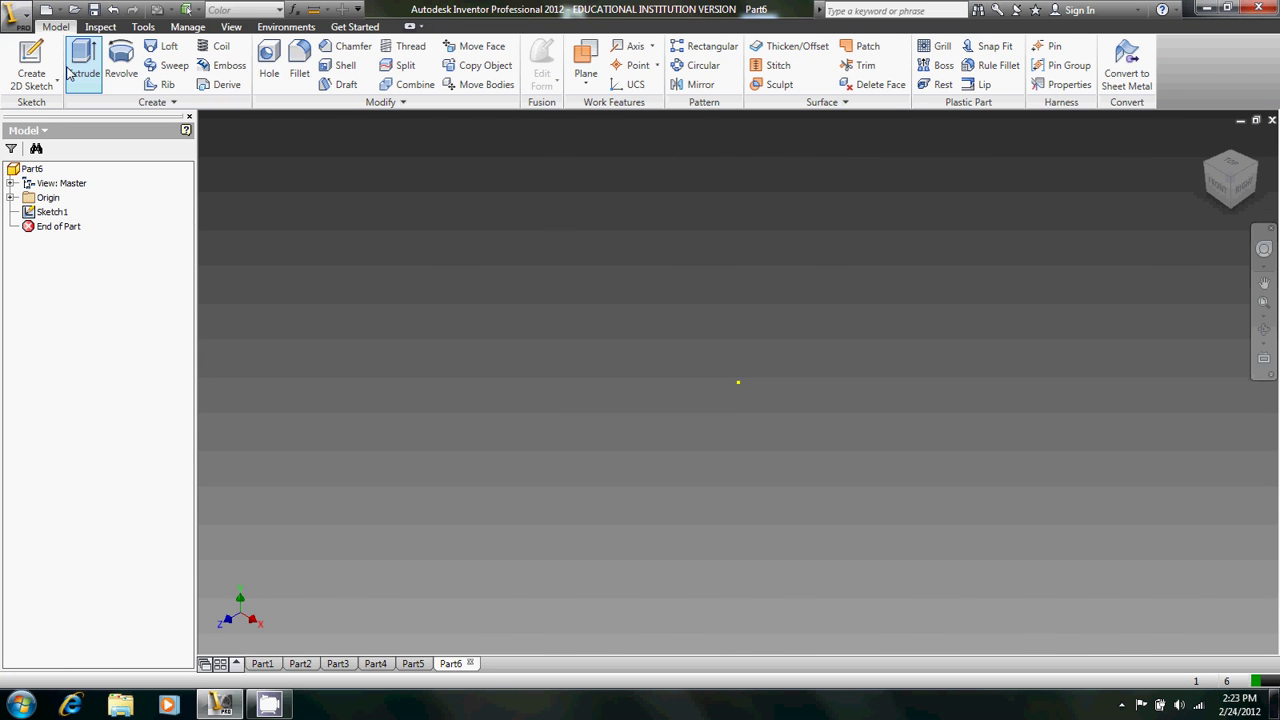
left_click(11, 198)
Sketch a 0.5 in diameter circle centred on the origin of the XZ Plane
key("s")
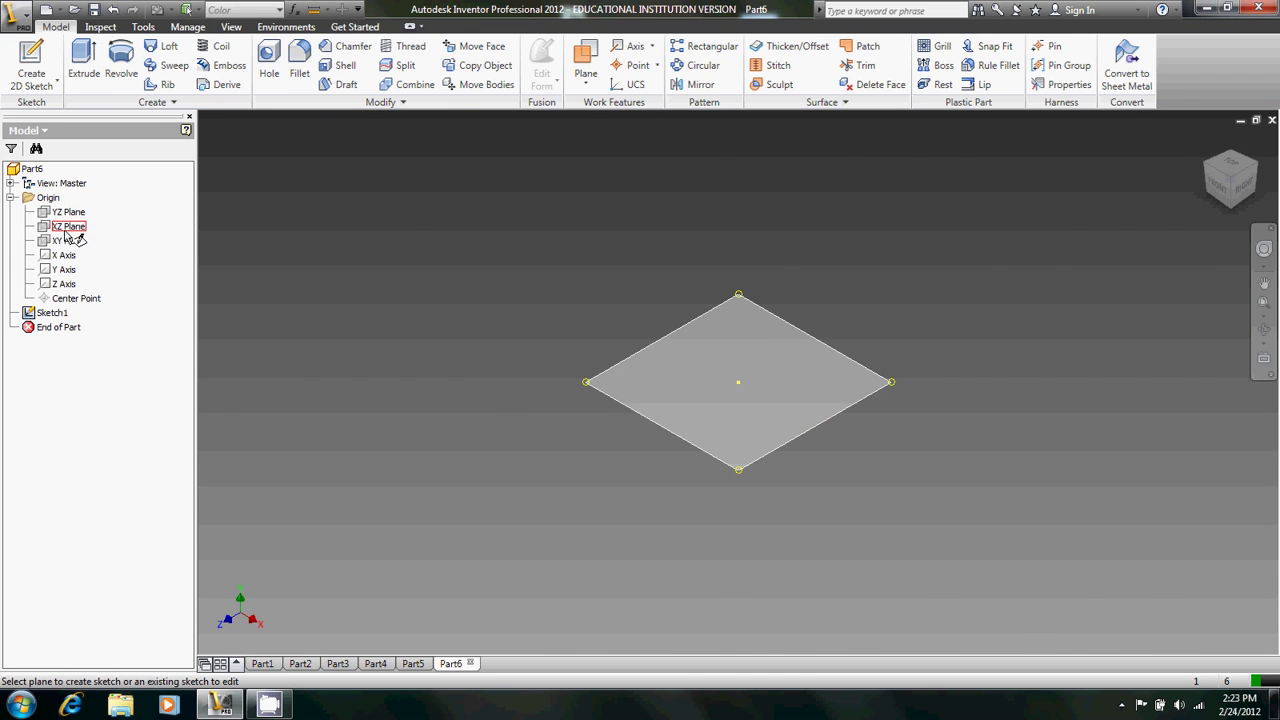
left_click(65, 229)
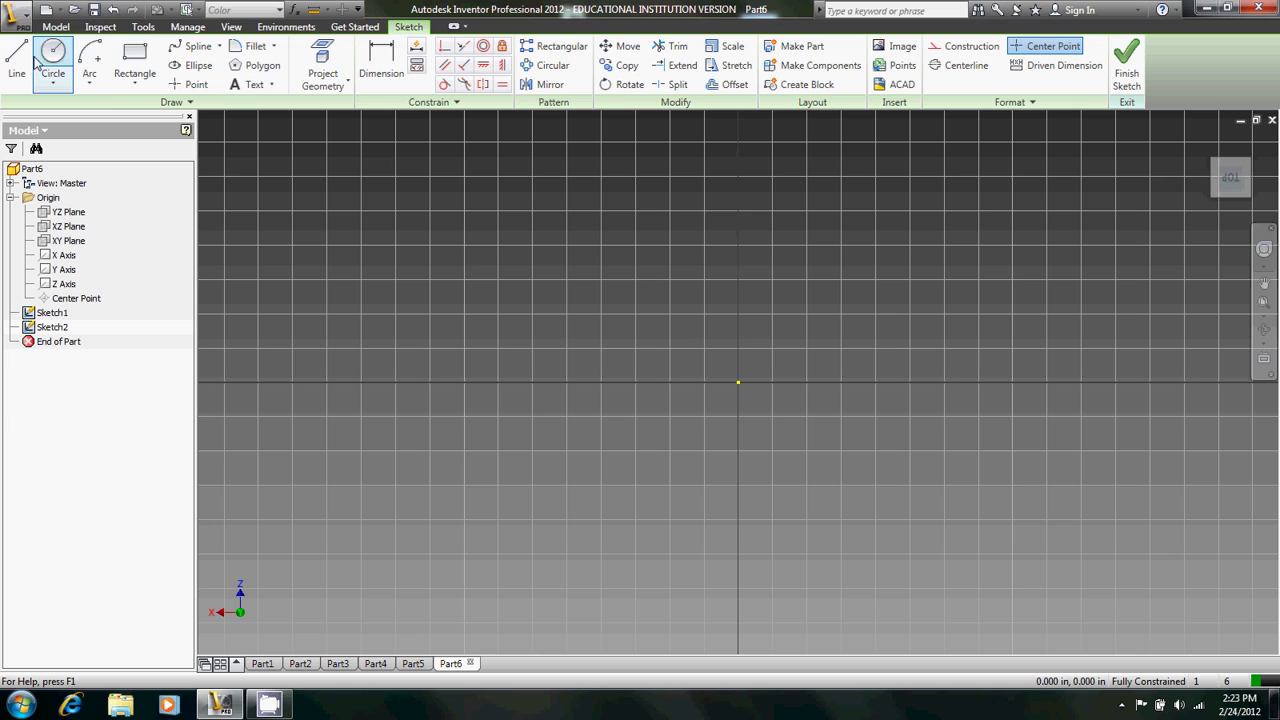
left_click(53, 60)
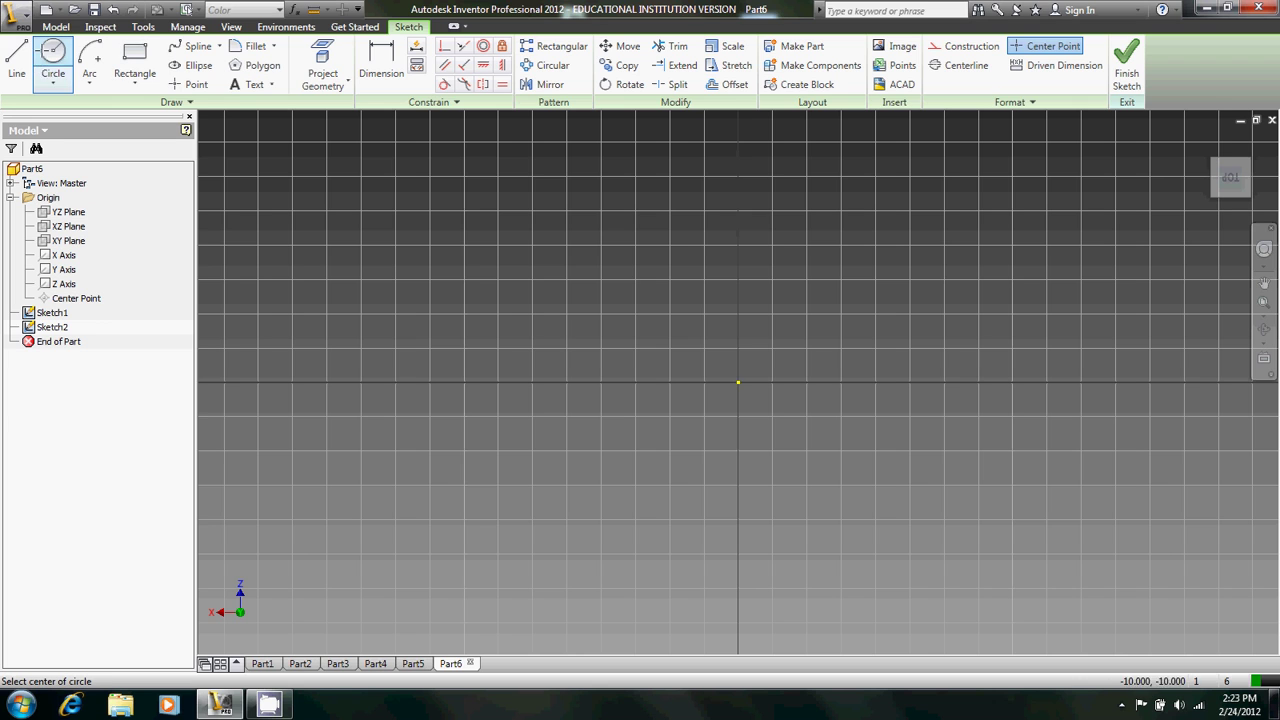
left_click(739, 382)
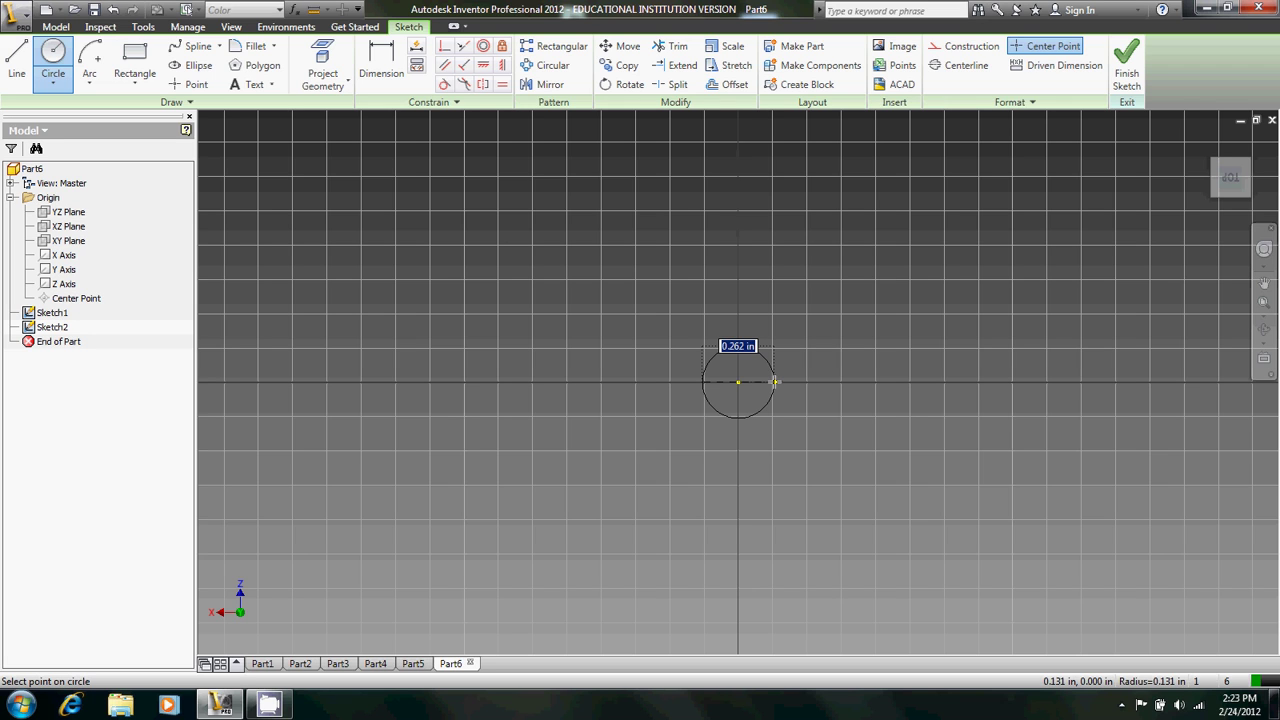
type(".")
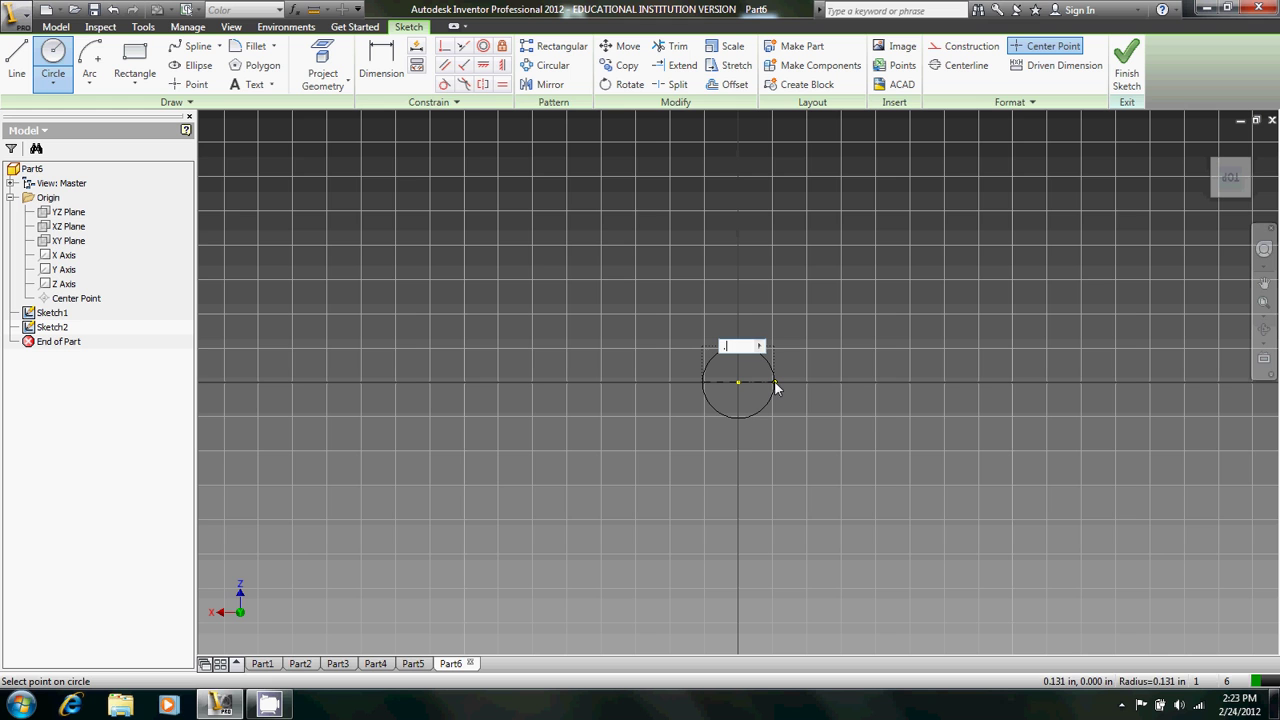
type("5")
key("Return")
Finish the circle sketch and extrude it 0.25 in into a cylinder
left_click(1126, 65)
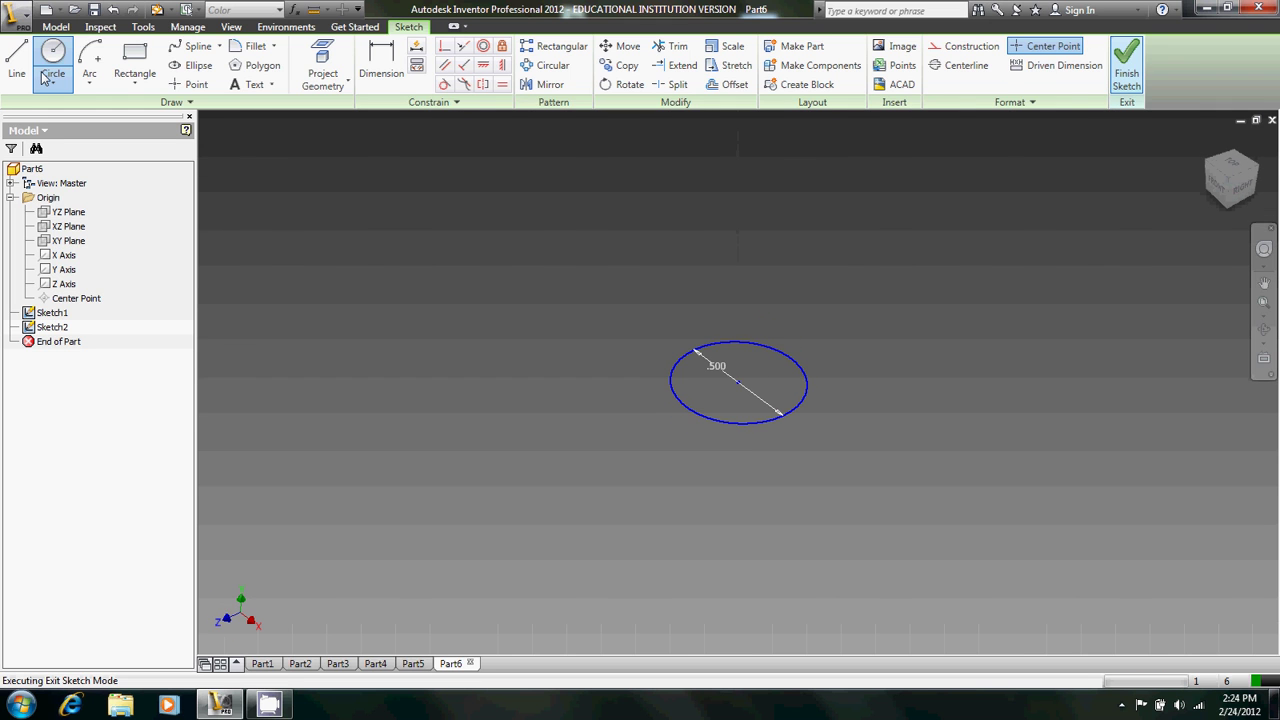
left_click(84, 58)
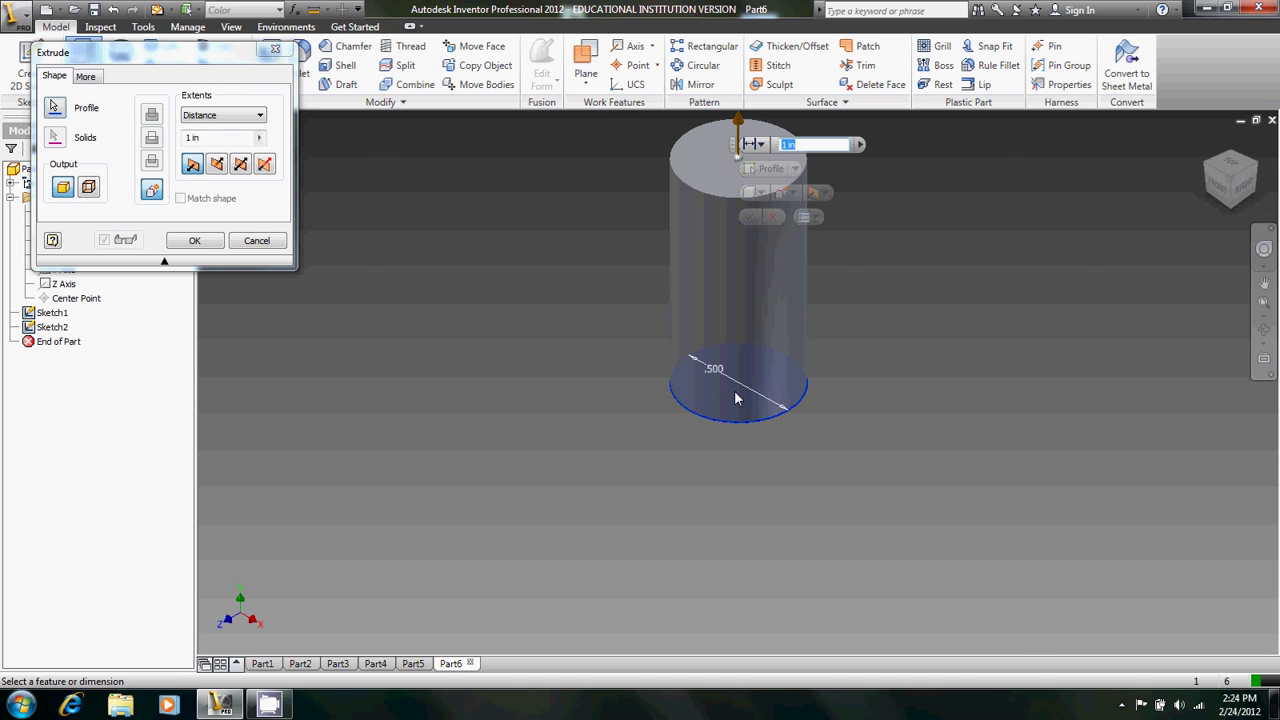
type(".25")
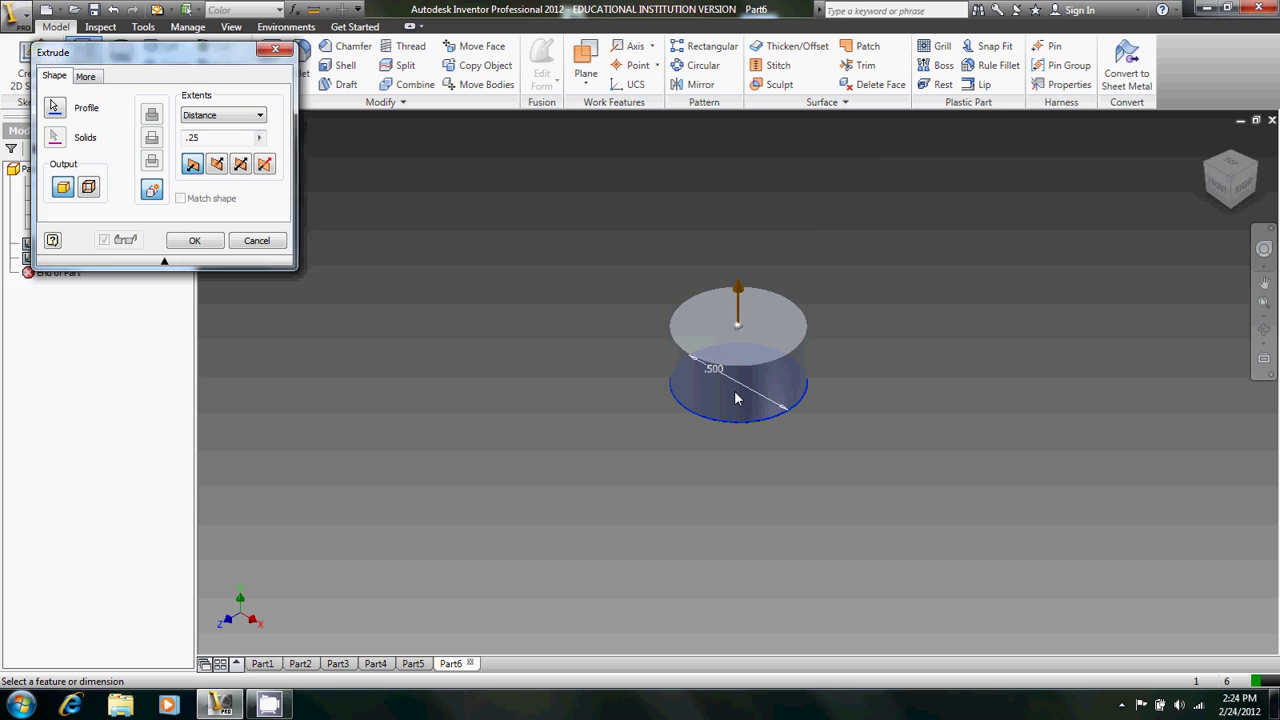
key("Return")
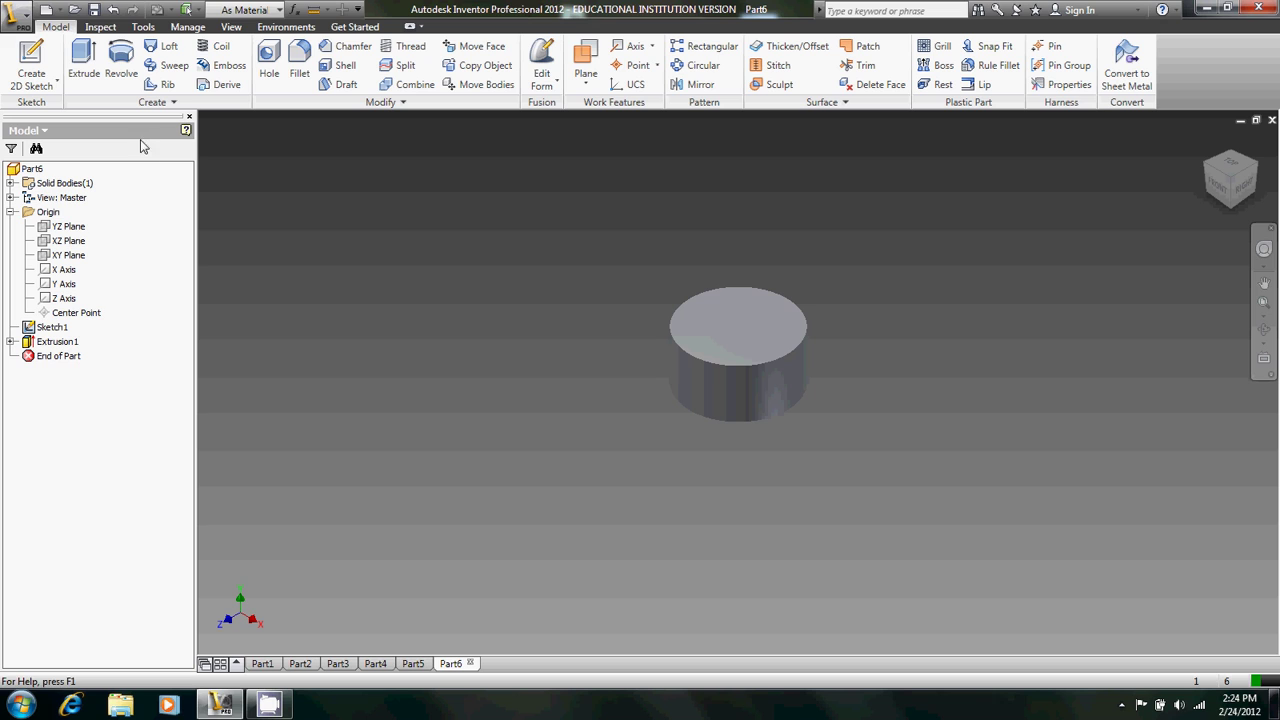
Create Work Plane1 offset 1.25 in above the cylinder's top face
key("s")
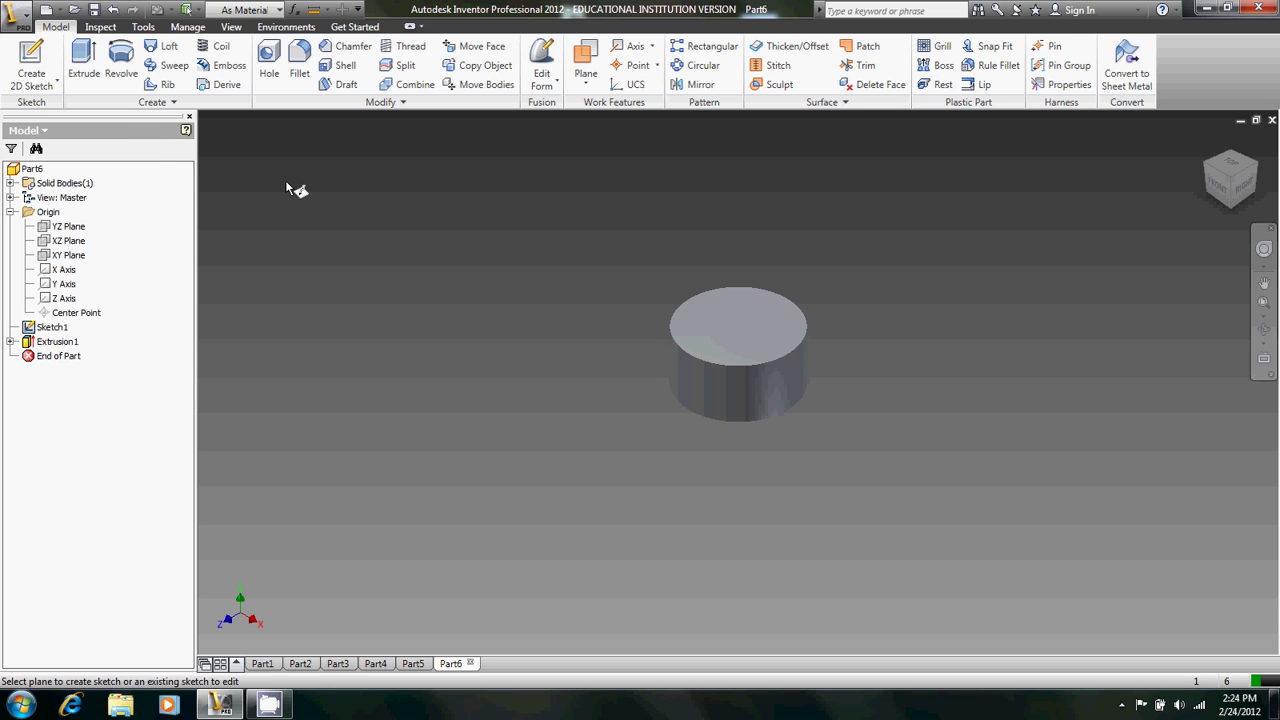
key("Escape")
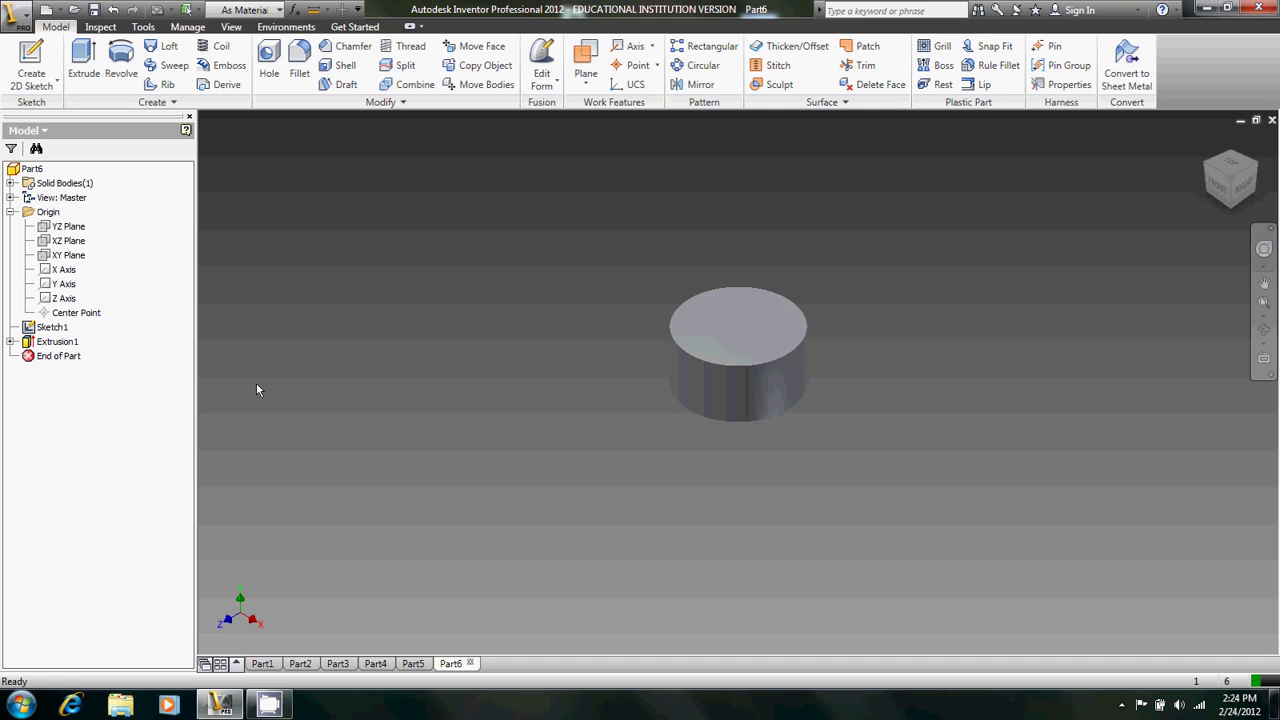
left_click(586, 72)
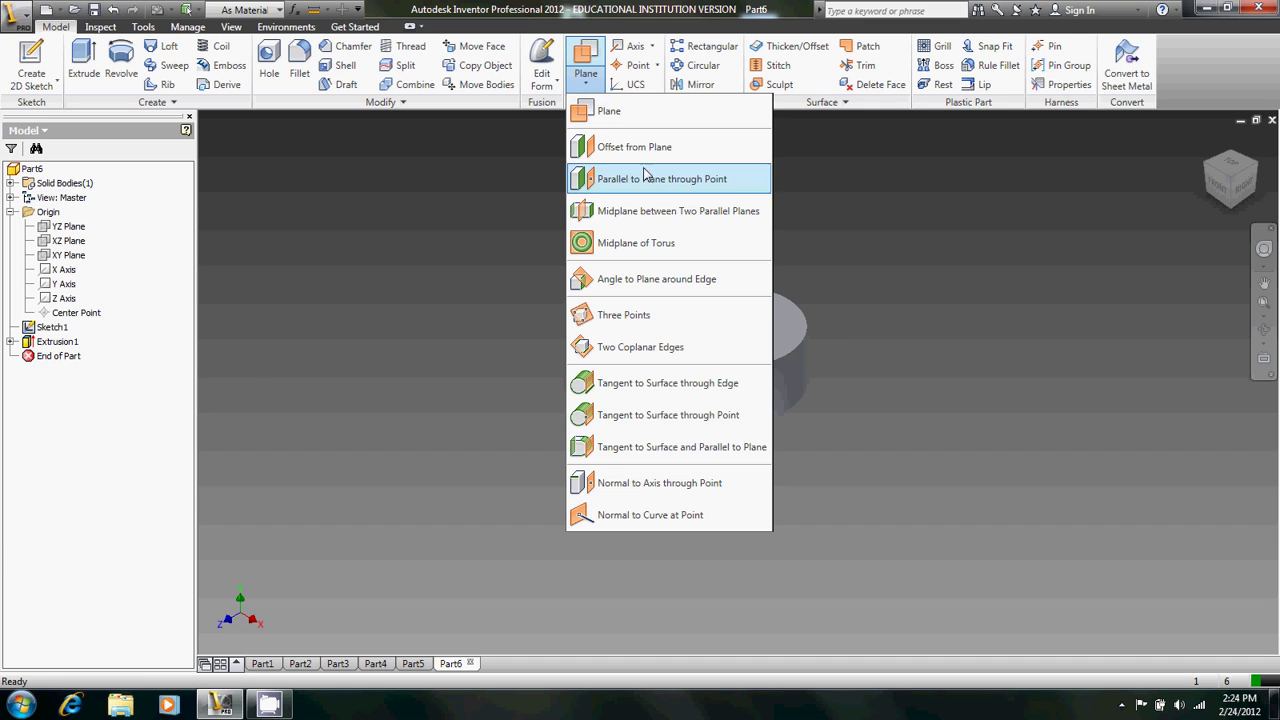
left_click(650, 146)
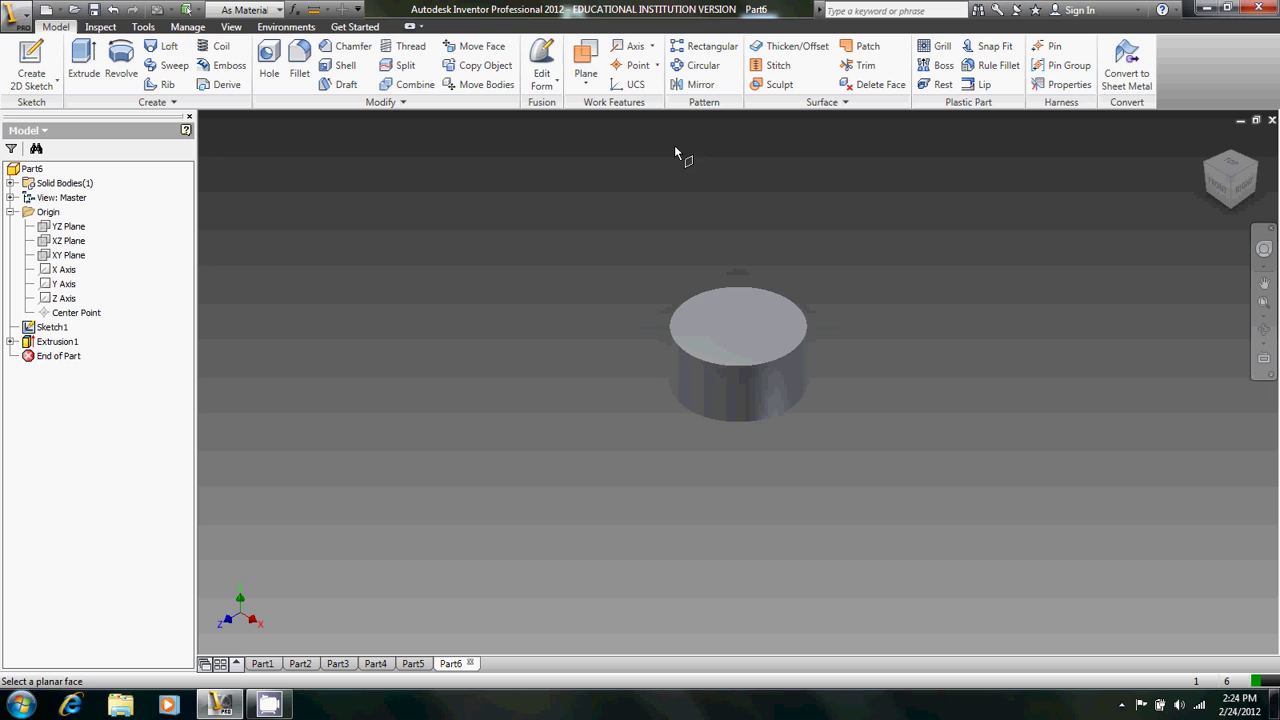
left_click(731, 311)
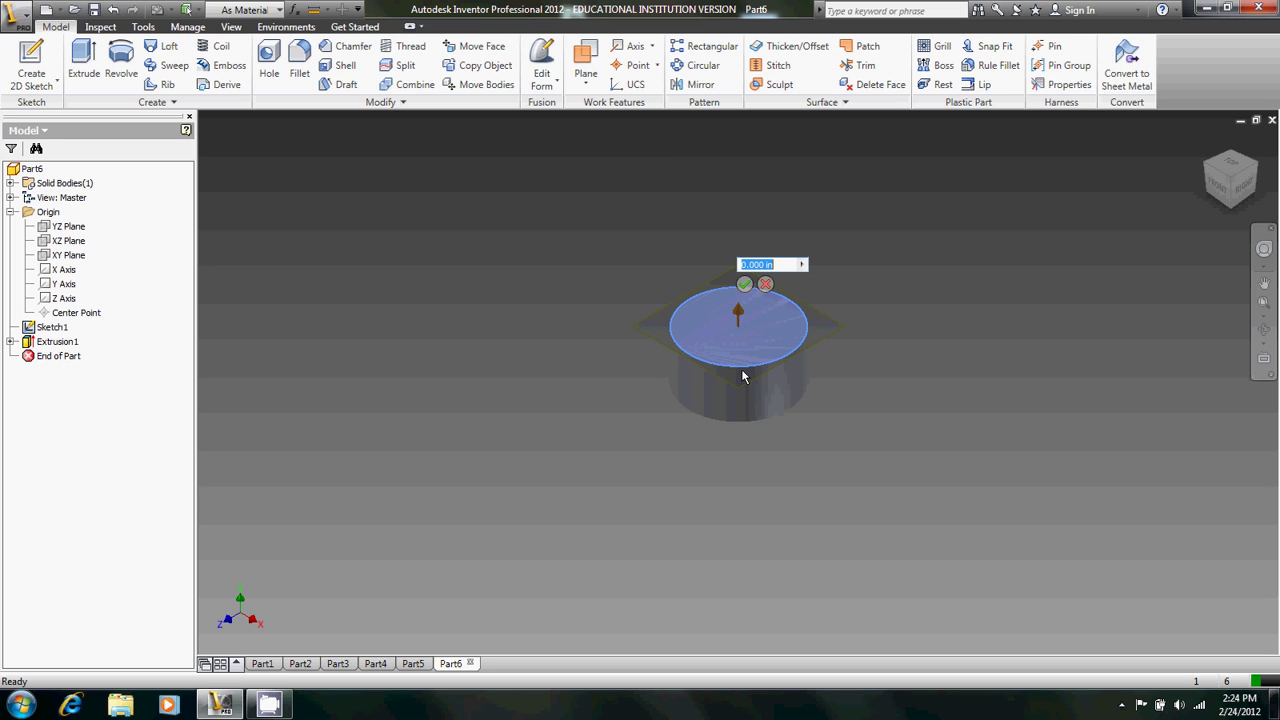
type(".")
type("1")
left_click(740, 370)
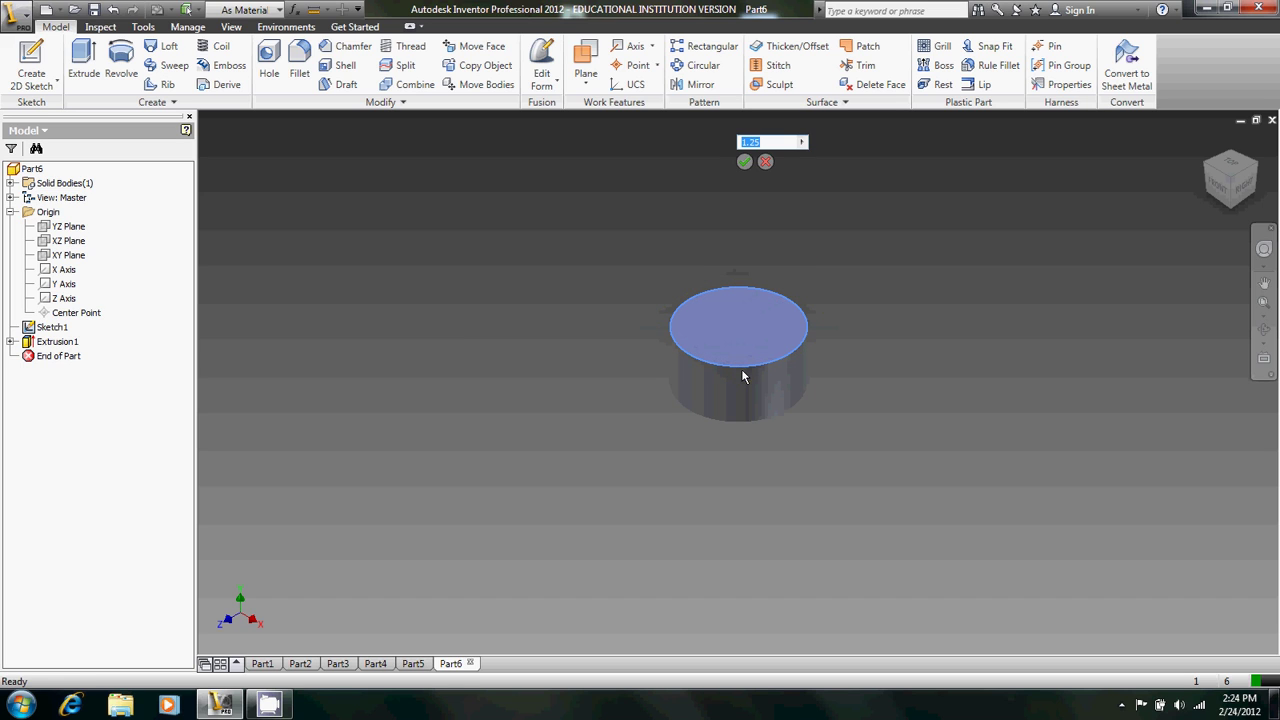
left_click(744, 163)
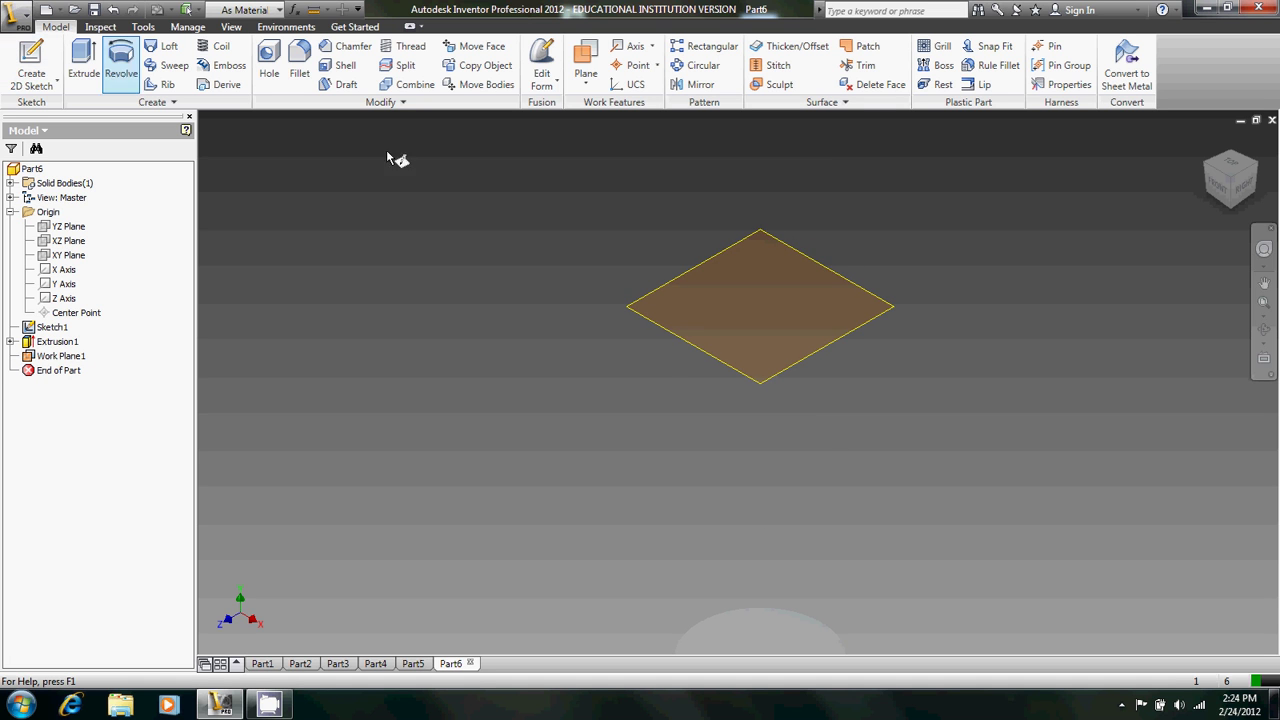
Sketch a 1.25 in circle on Work Plane1, centred on the projected cylinder edge
left_click(790, 364)
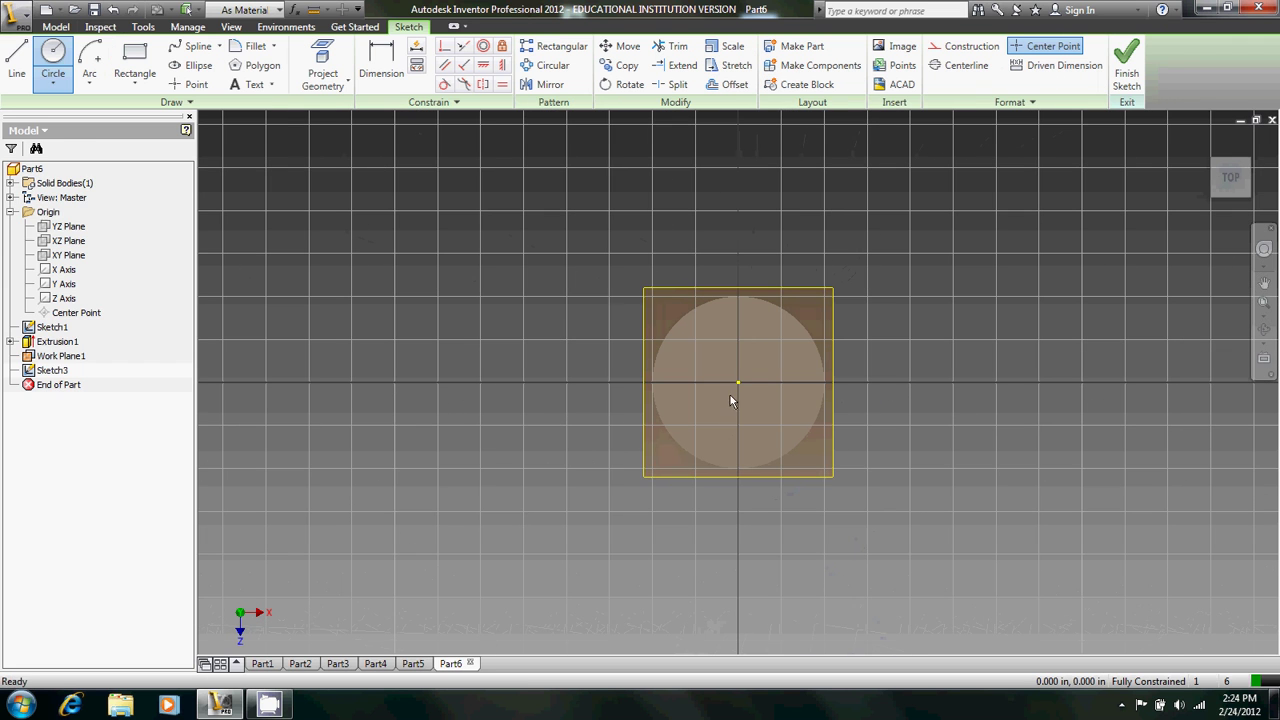
left_click(322, 62)
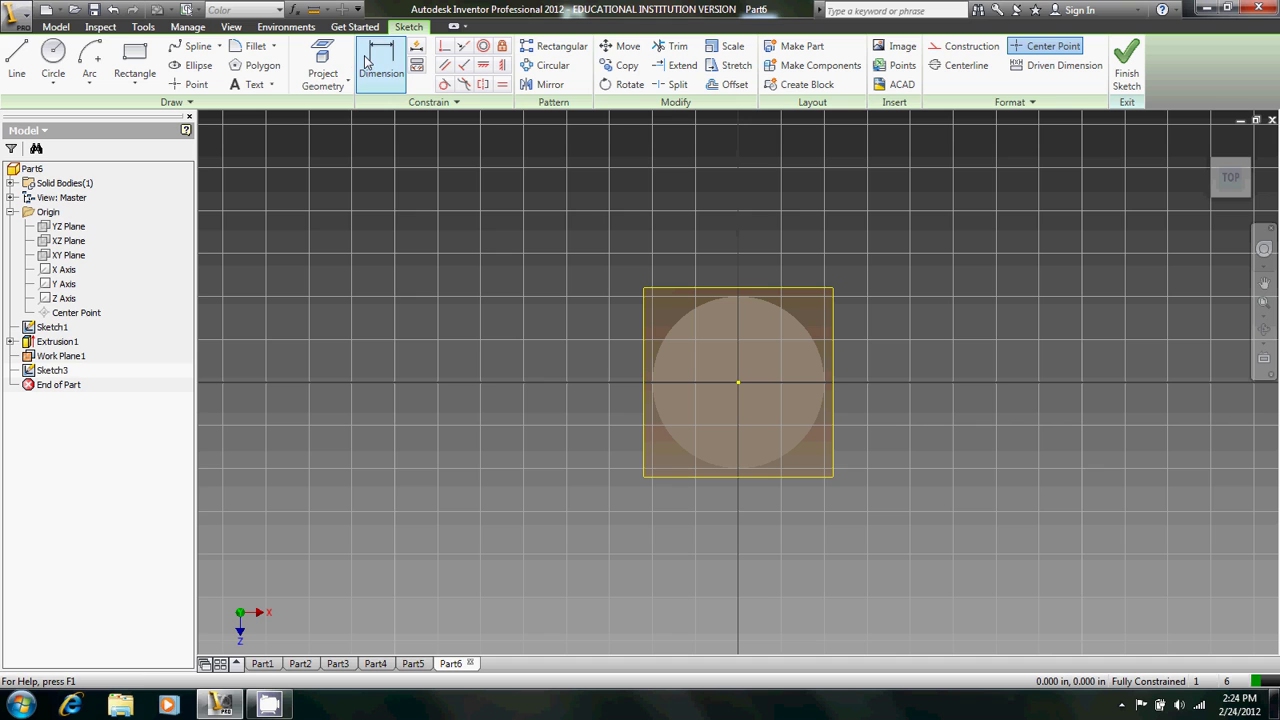
left_click(674, 438)
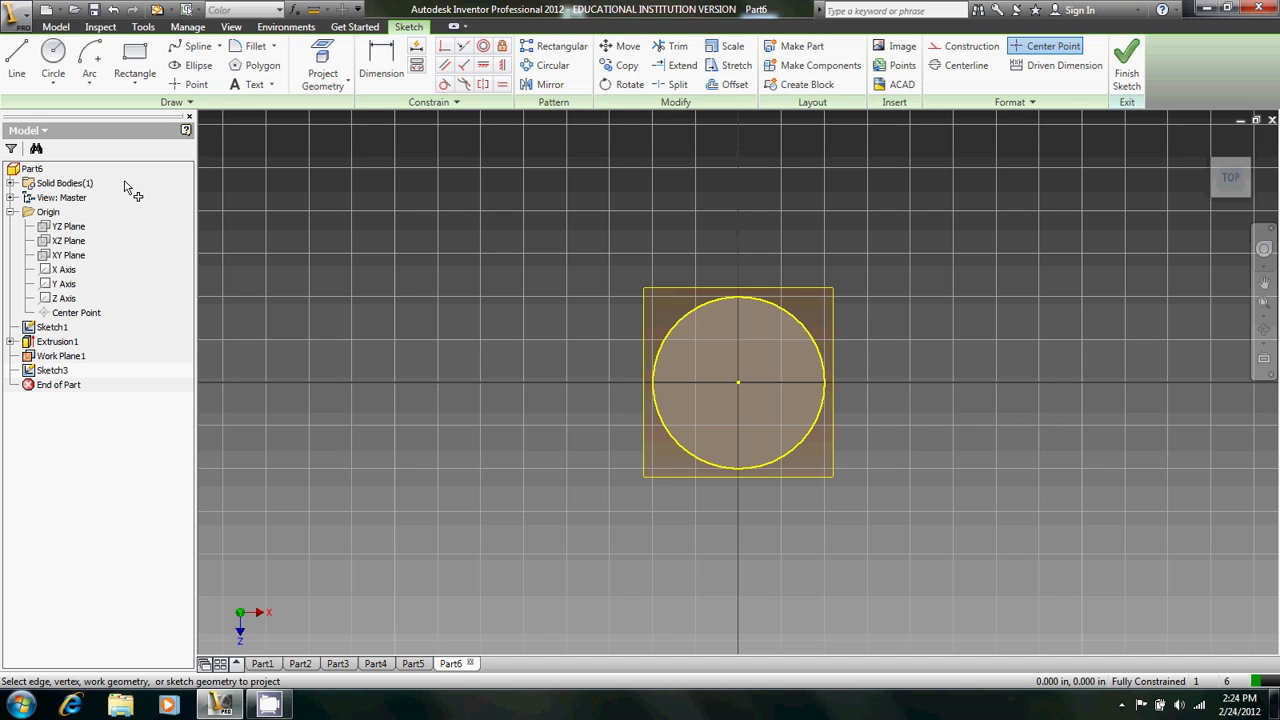
key("c")
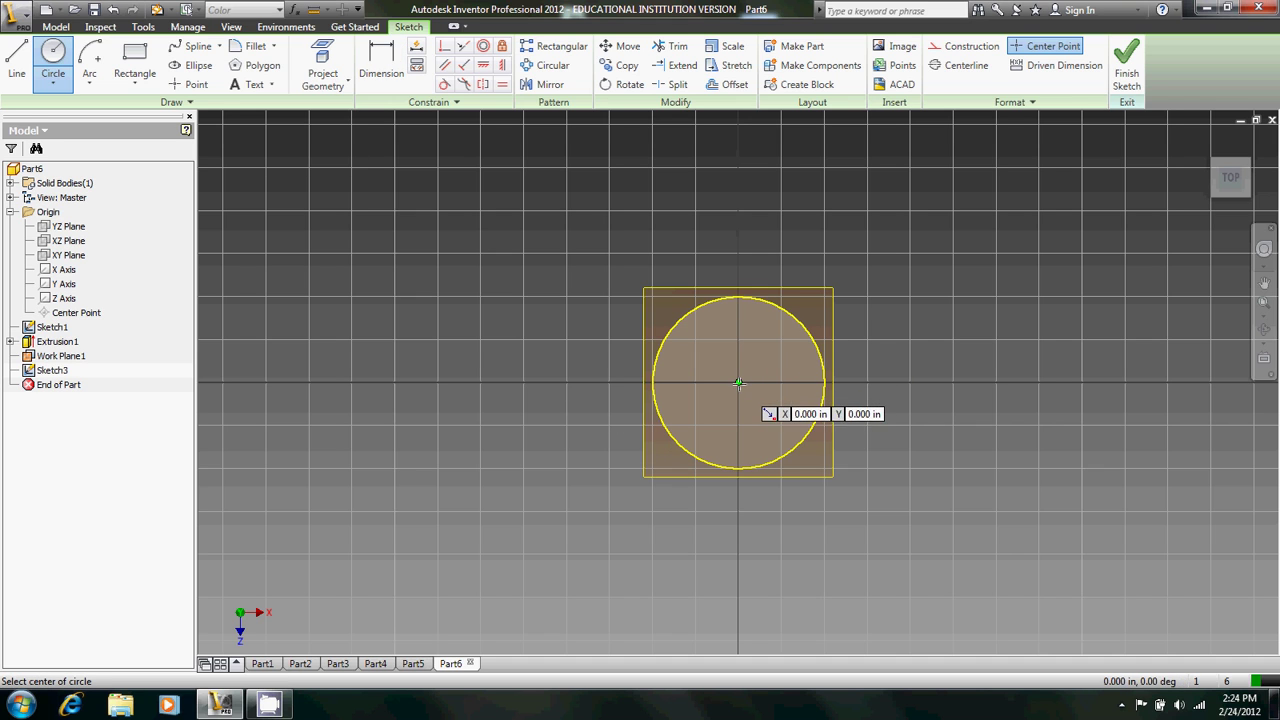
left_click(738, 382)
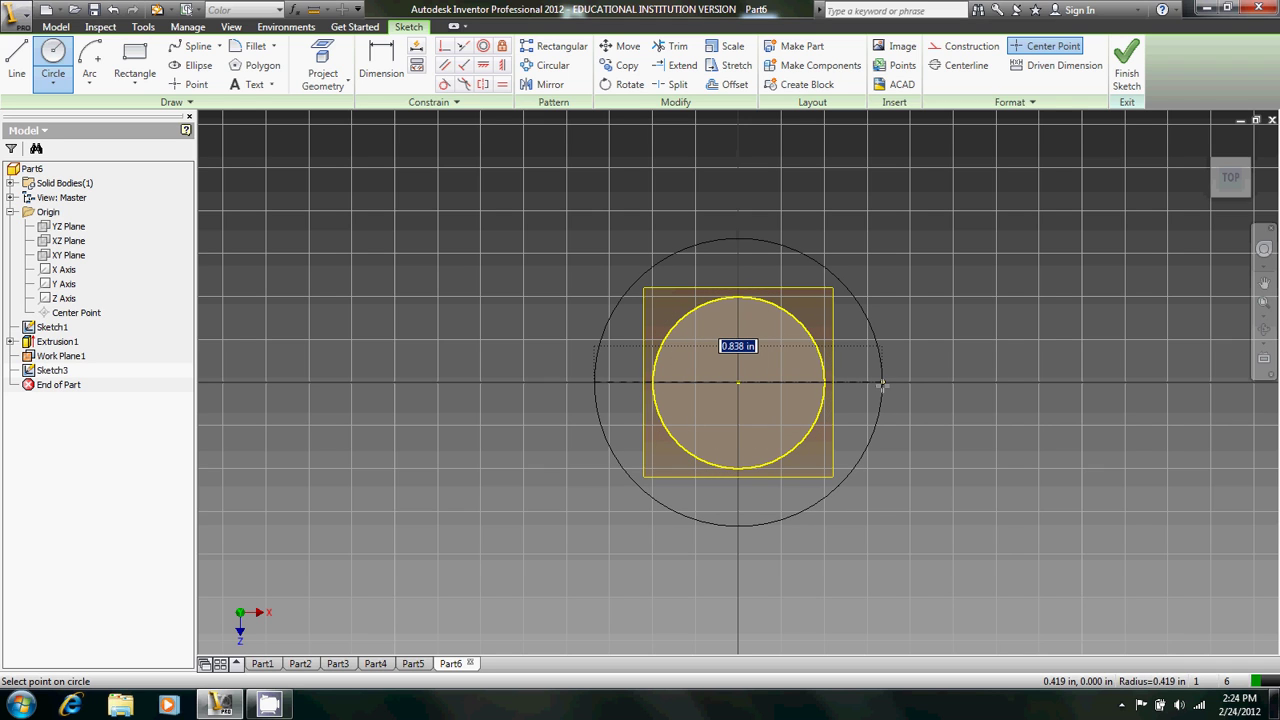
type("1.25")
key("Return")
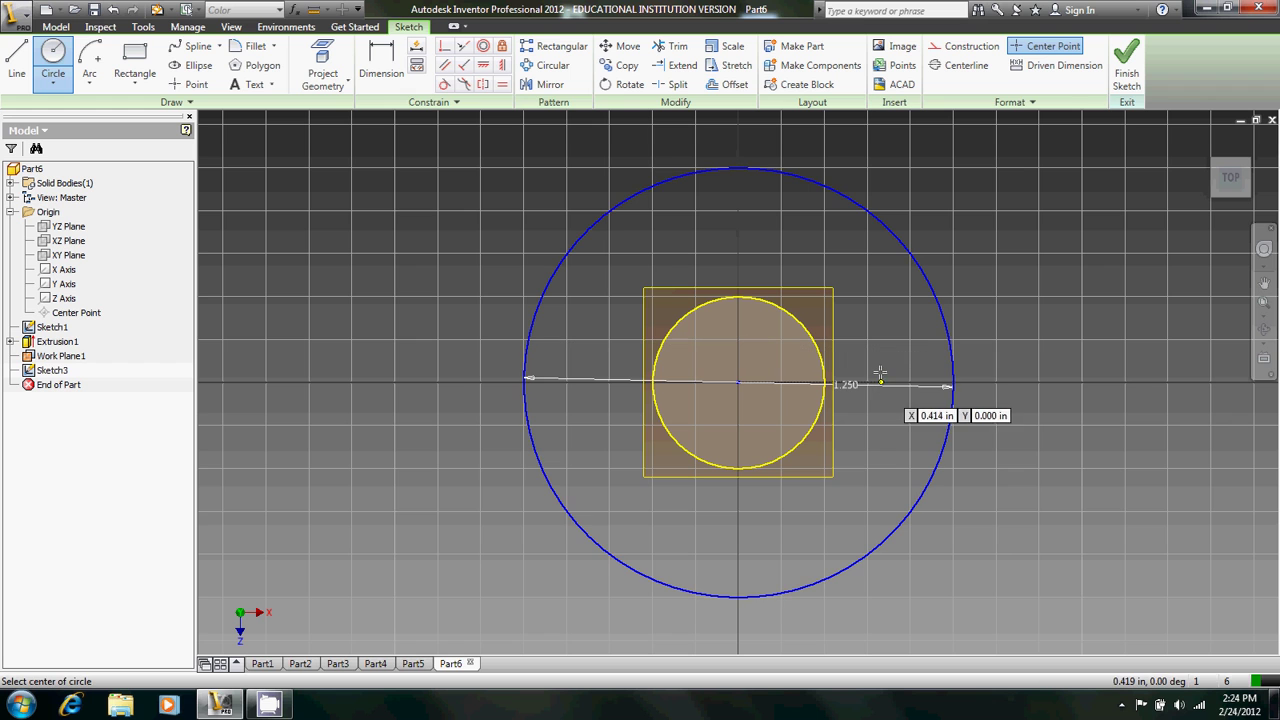
left_click(1131, 64)
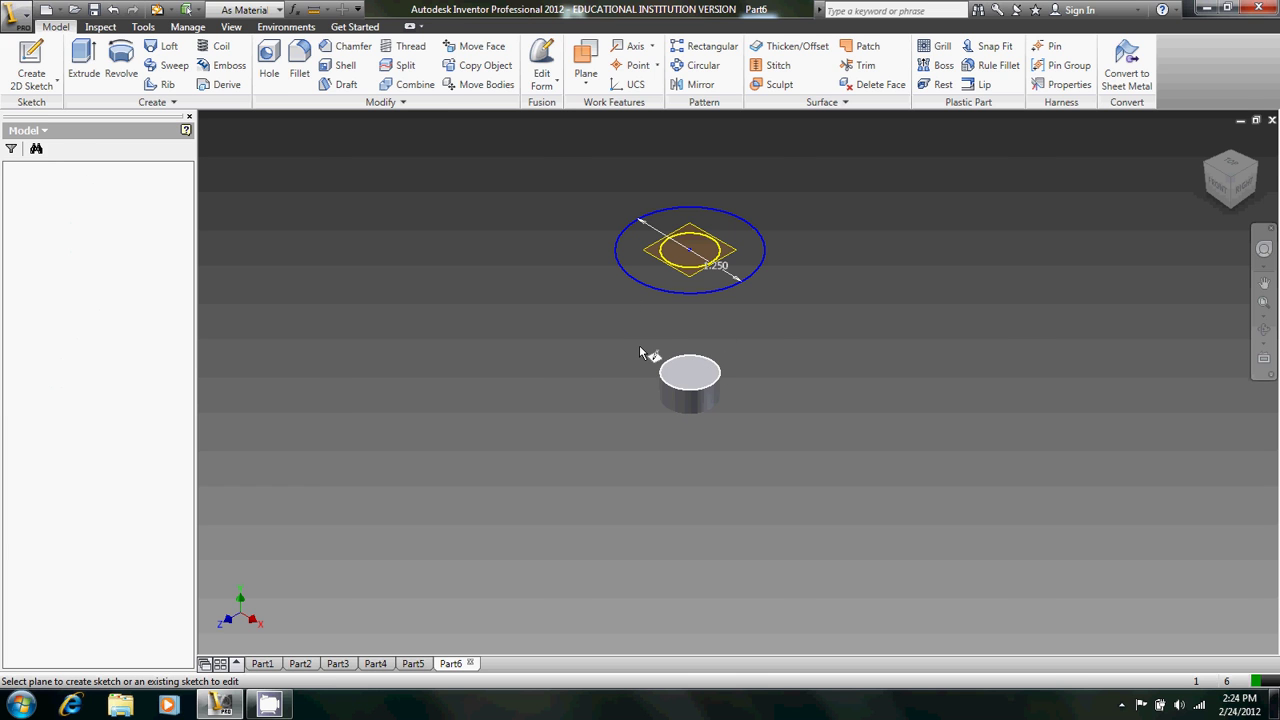
Sketch an origin-centred circle on the cylinder's top face and finish it
left_click(706, 373)
key("c")
left_click(736, 383)
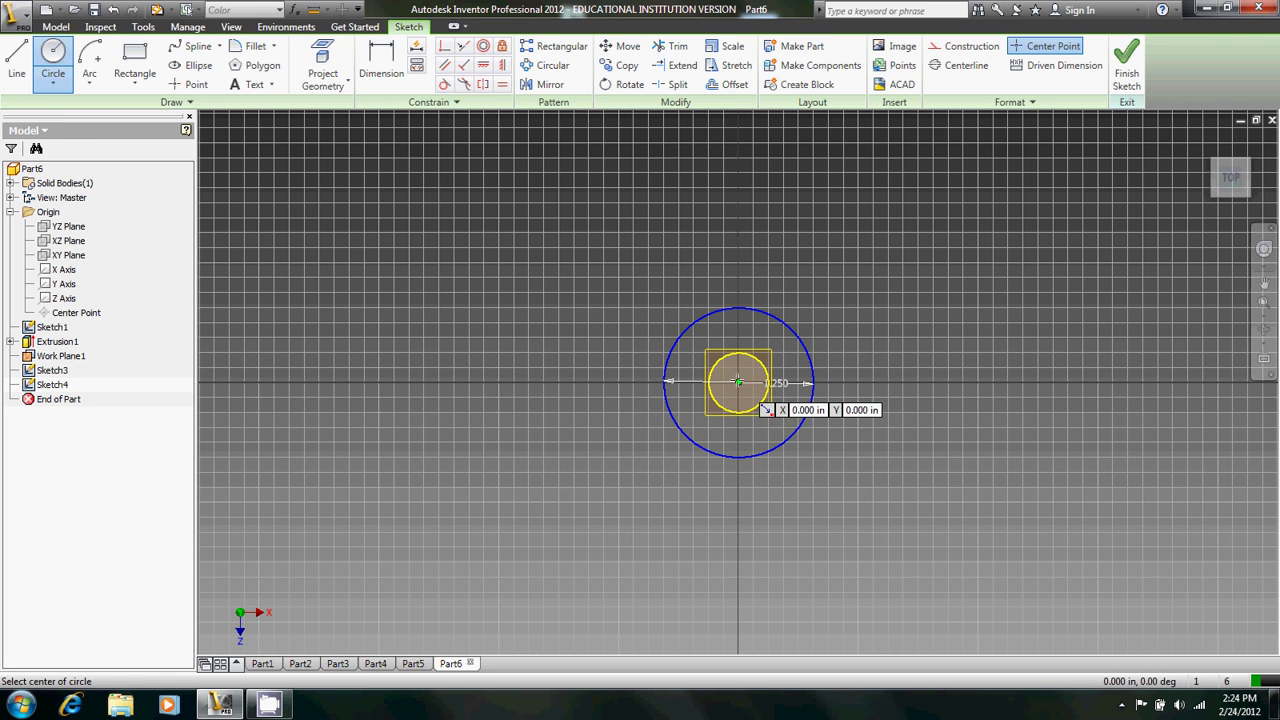
left_click(762, 383)
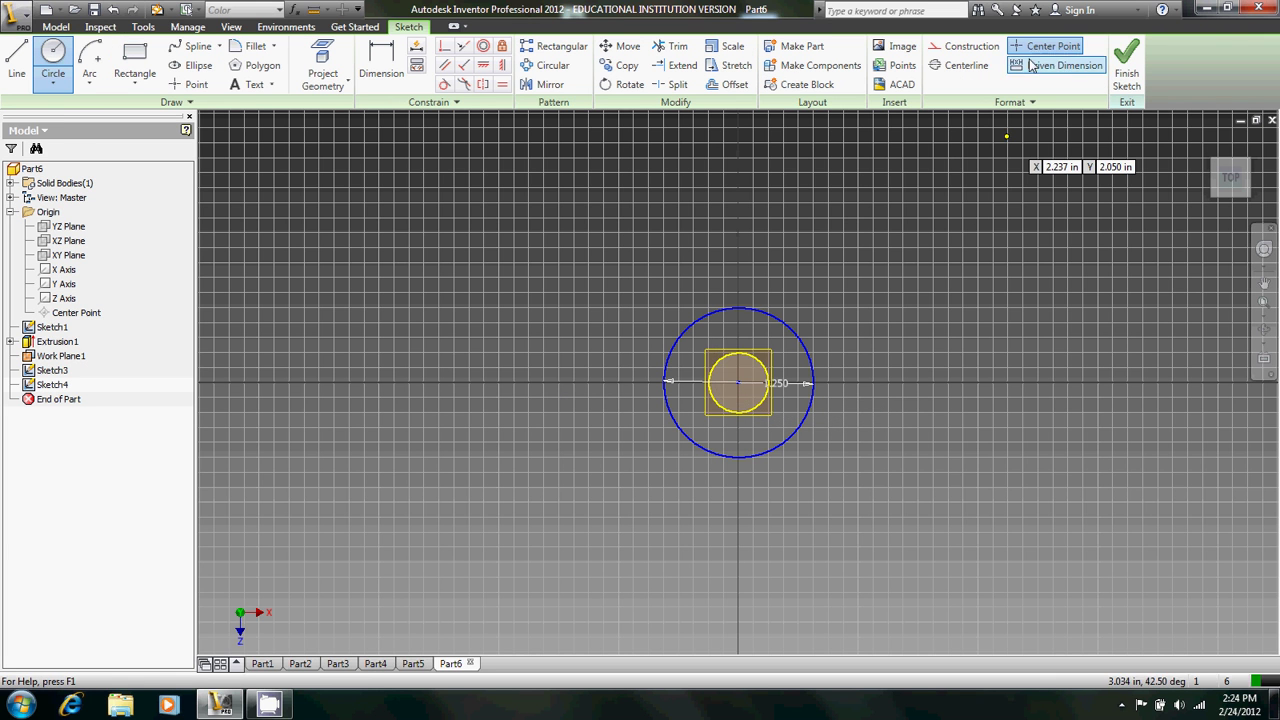
left_click(1126, 70)
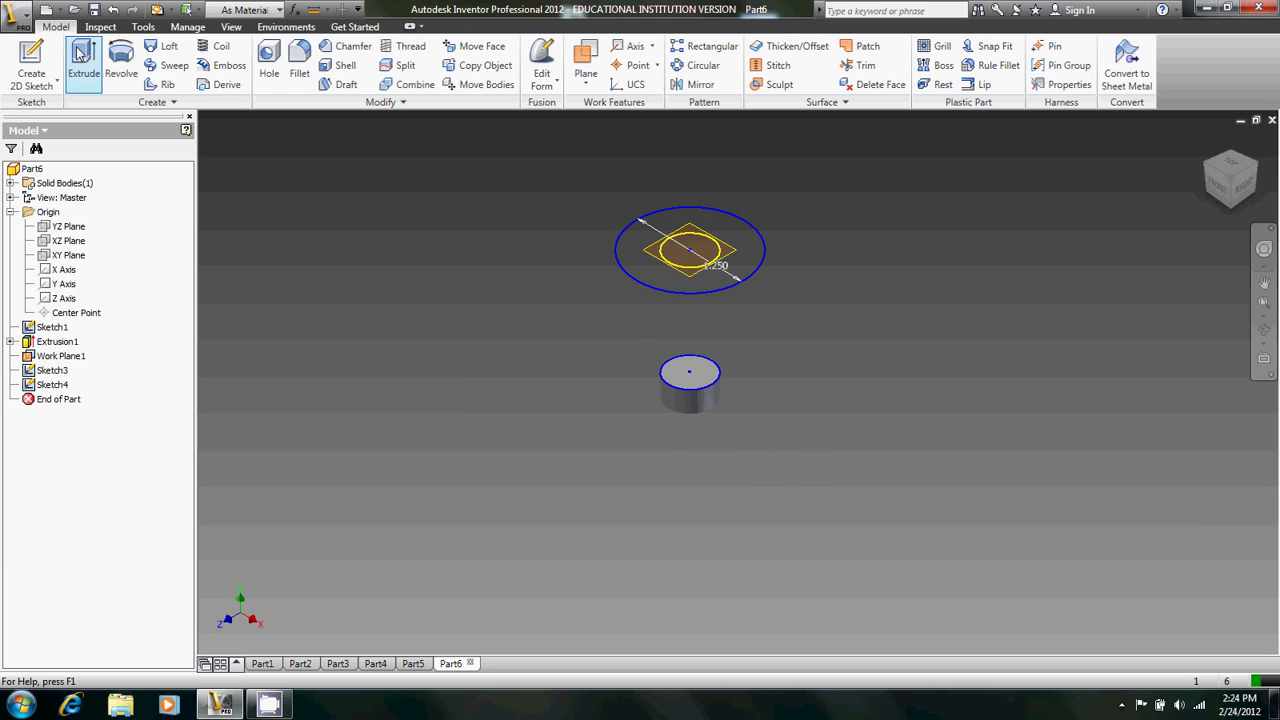
Loft the cylinder's top edge up to Sketch3's outer 1.25 in circle loop
left_click(162, 46)
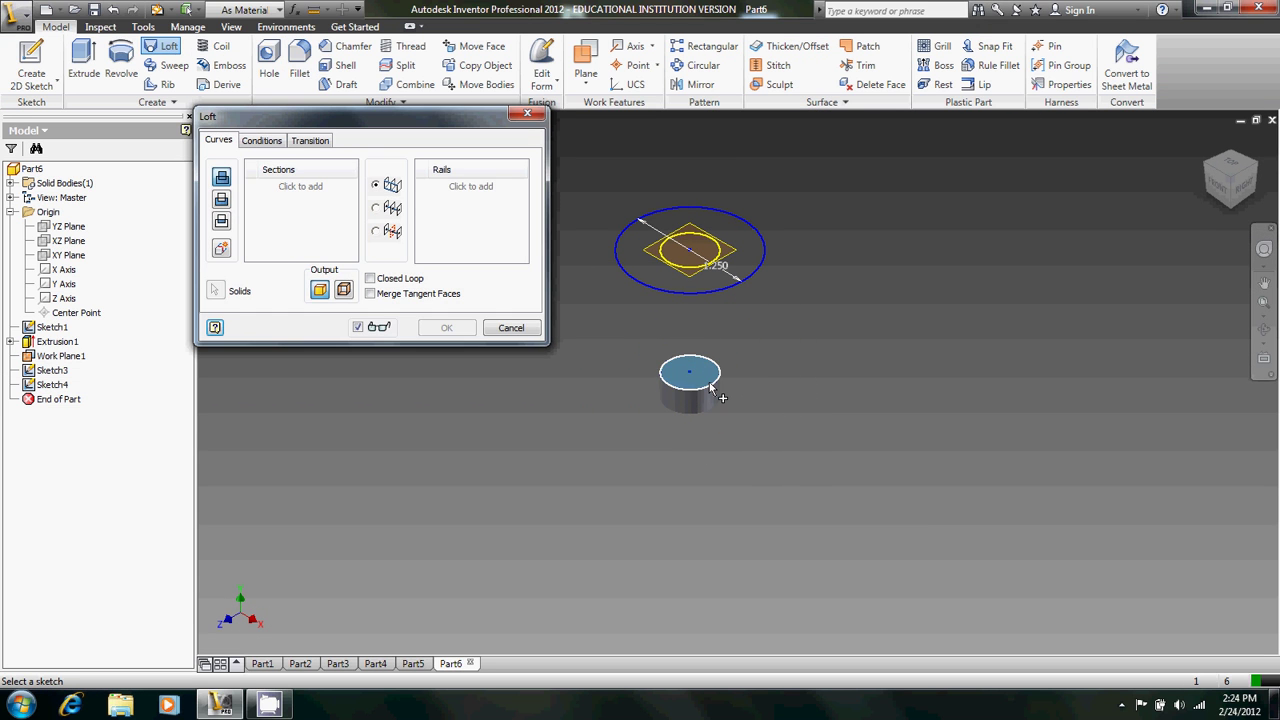
left_click(727, 288)
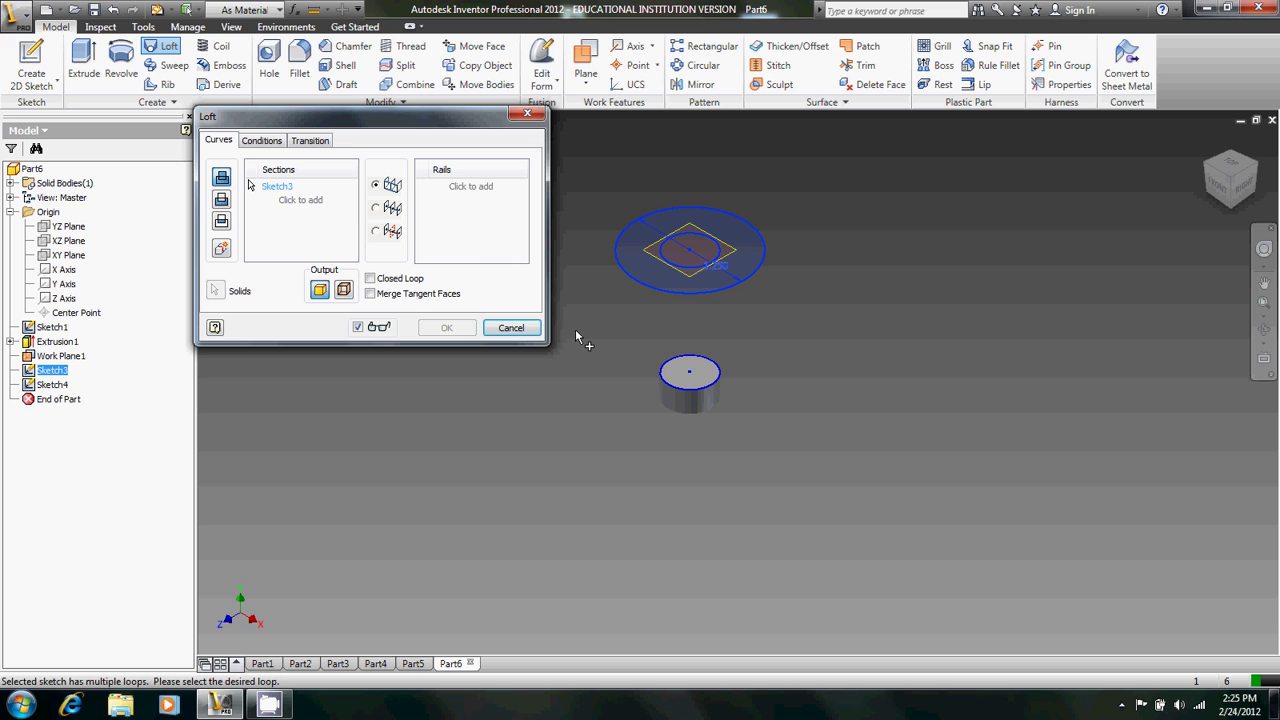
left_click(300, 200)
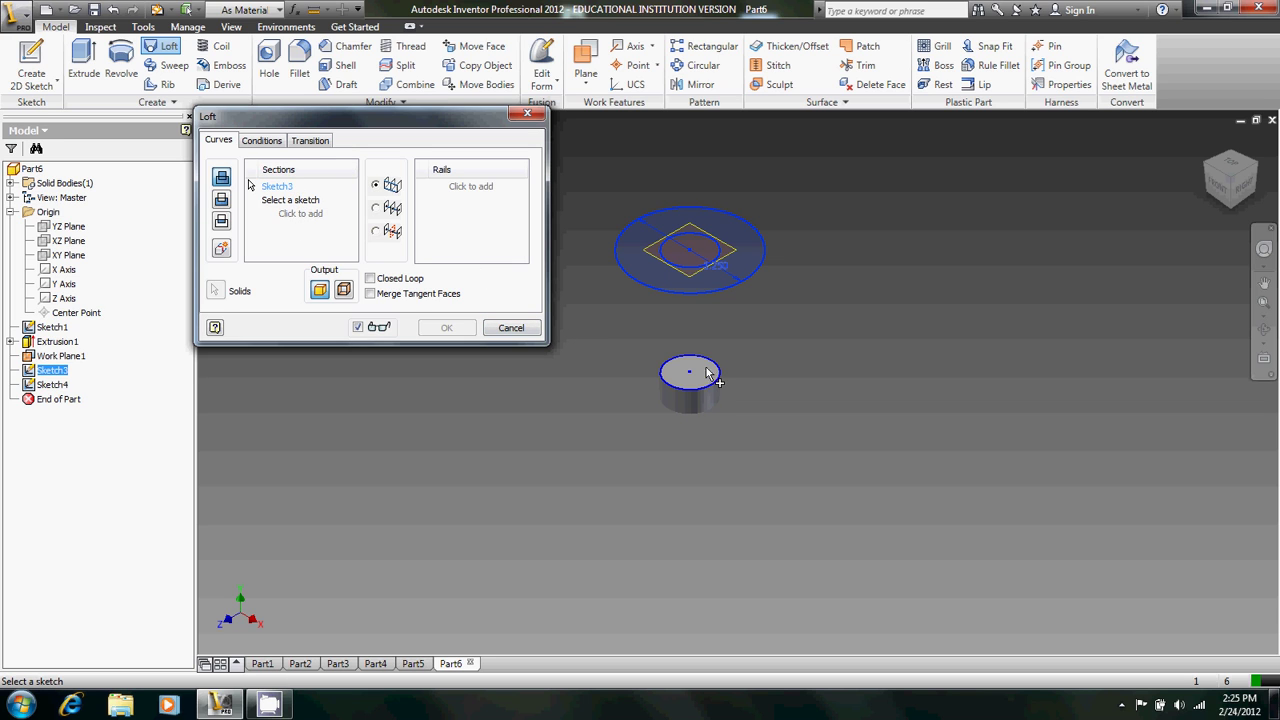
left_click(711, 406)
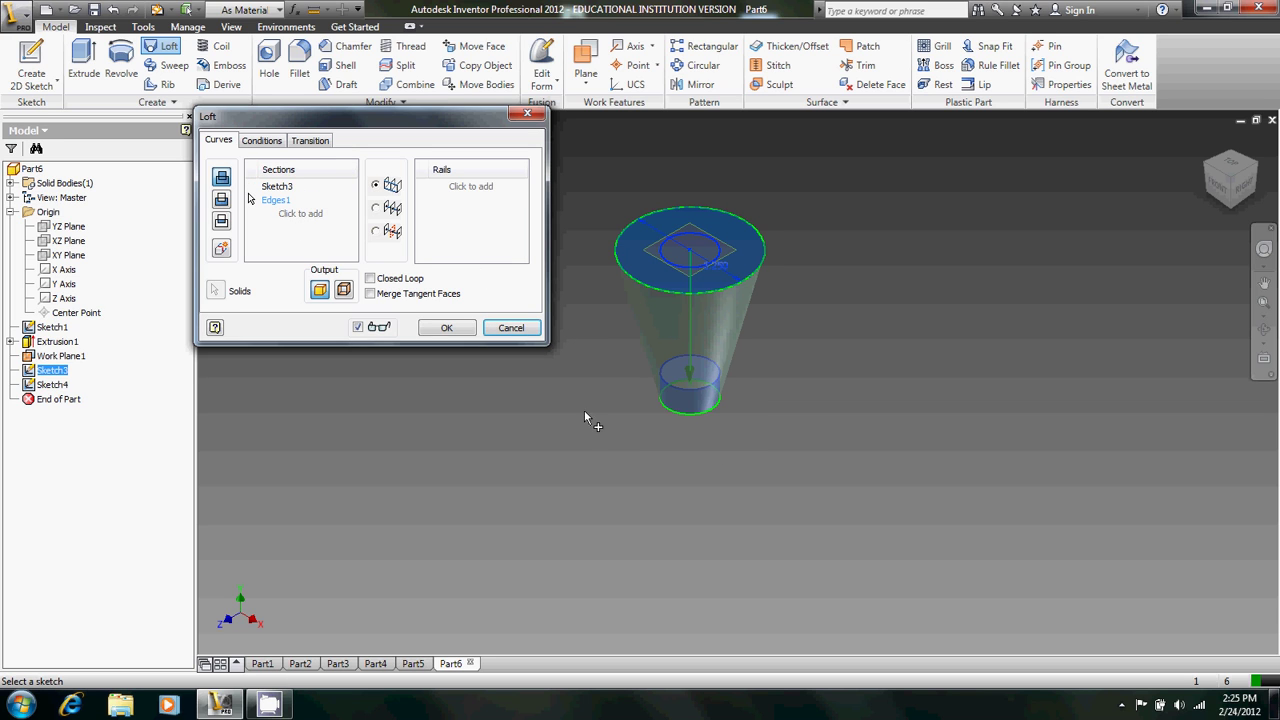
left_click(323, 237)
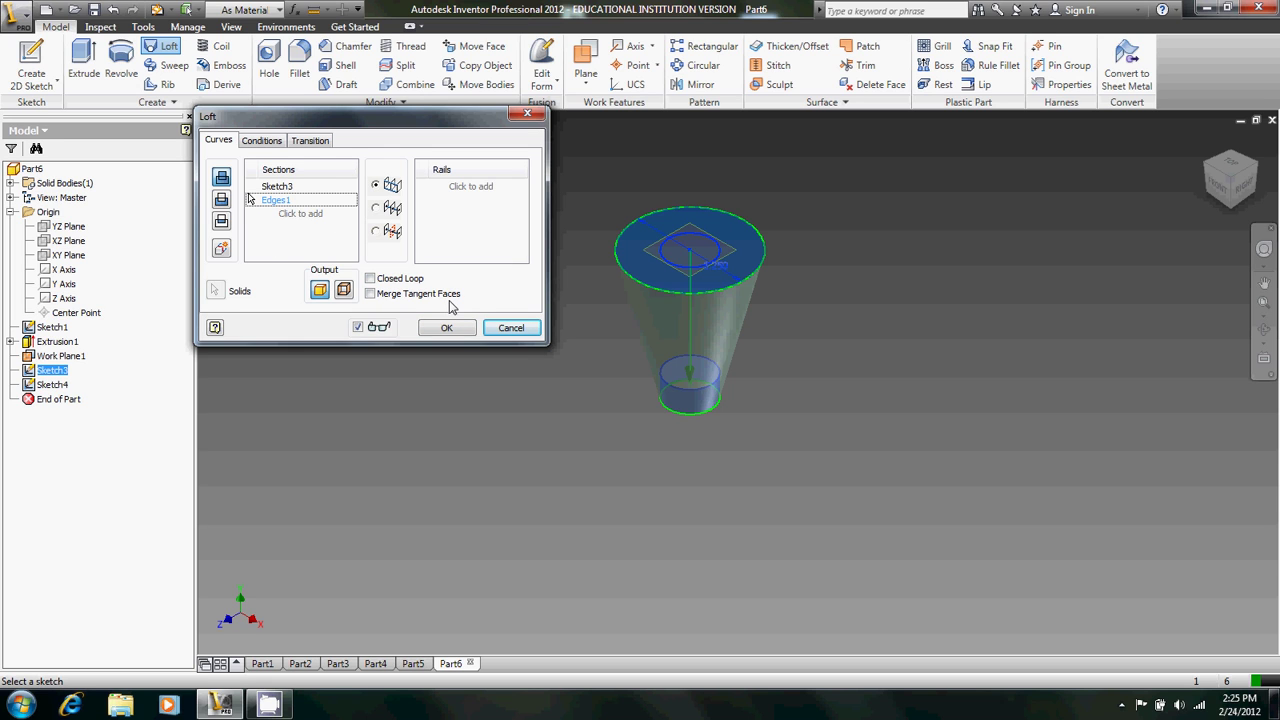
left_click(511, 328)
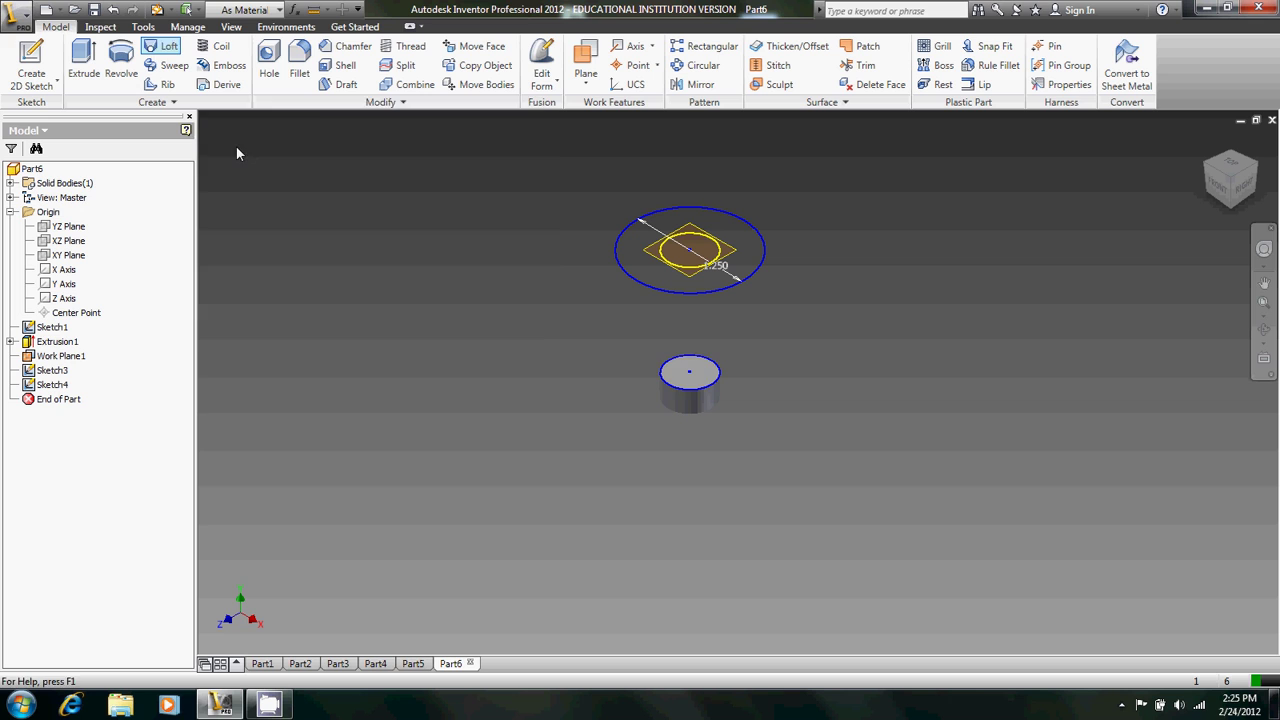
key("shift+l")
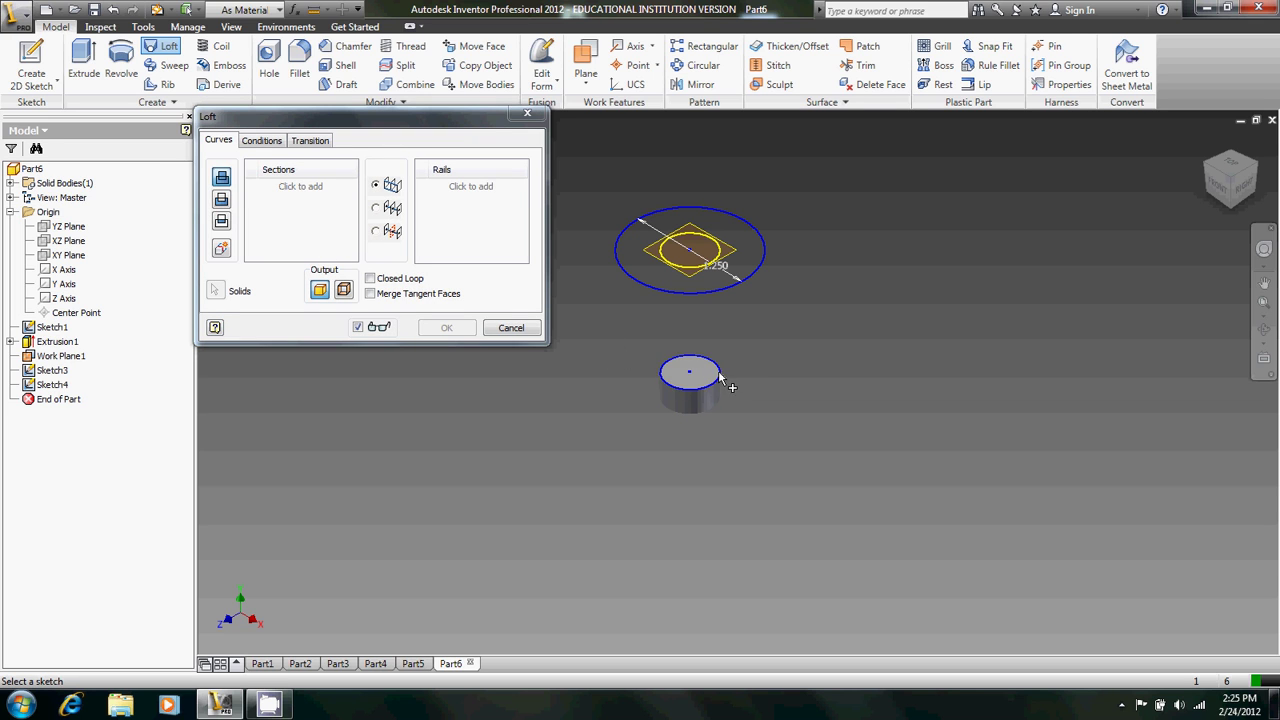
left_click(719, 375)
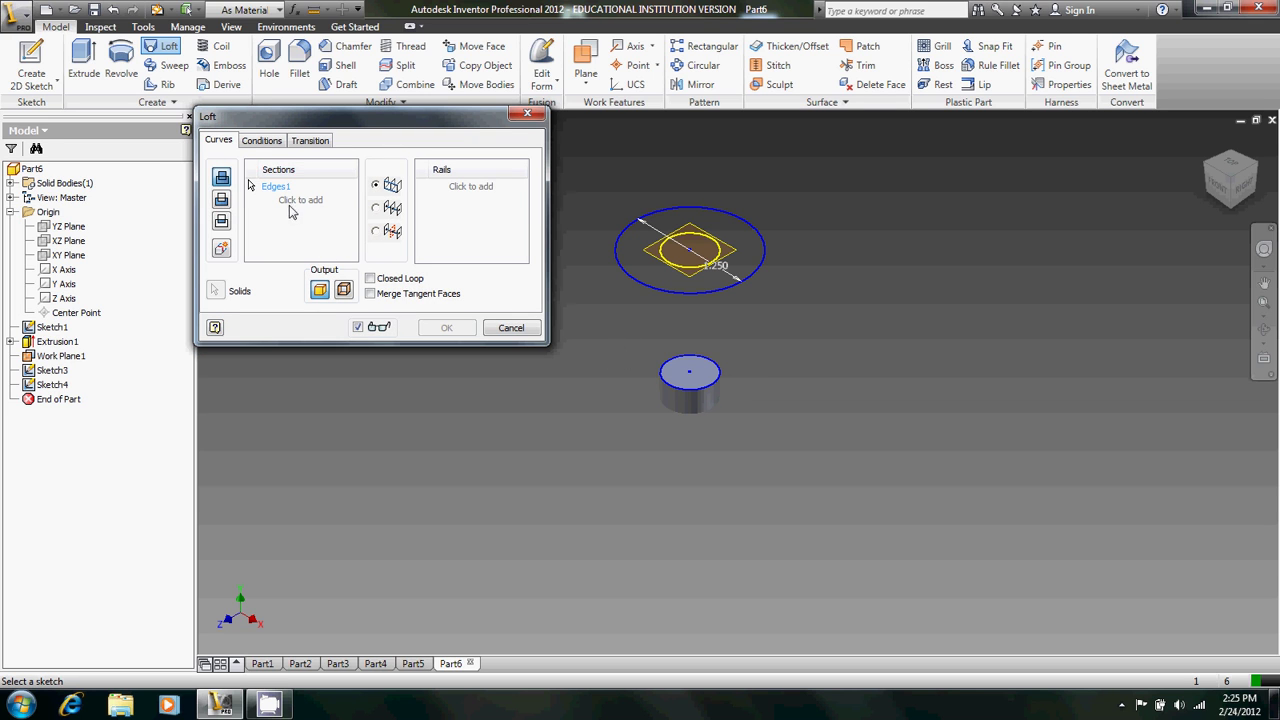
left_click(708, 293)
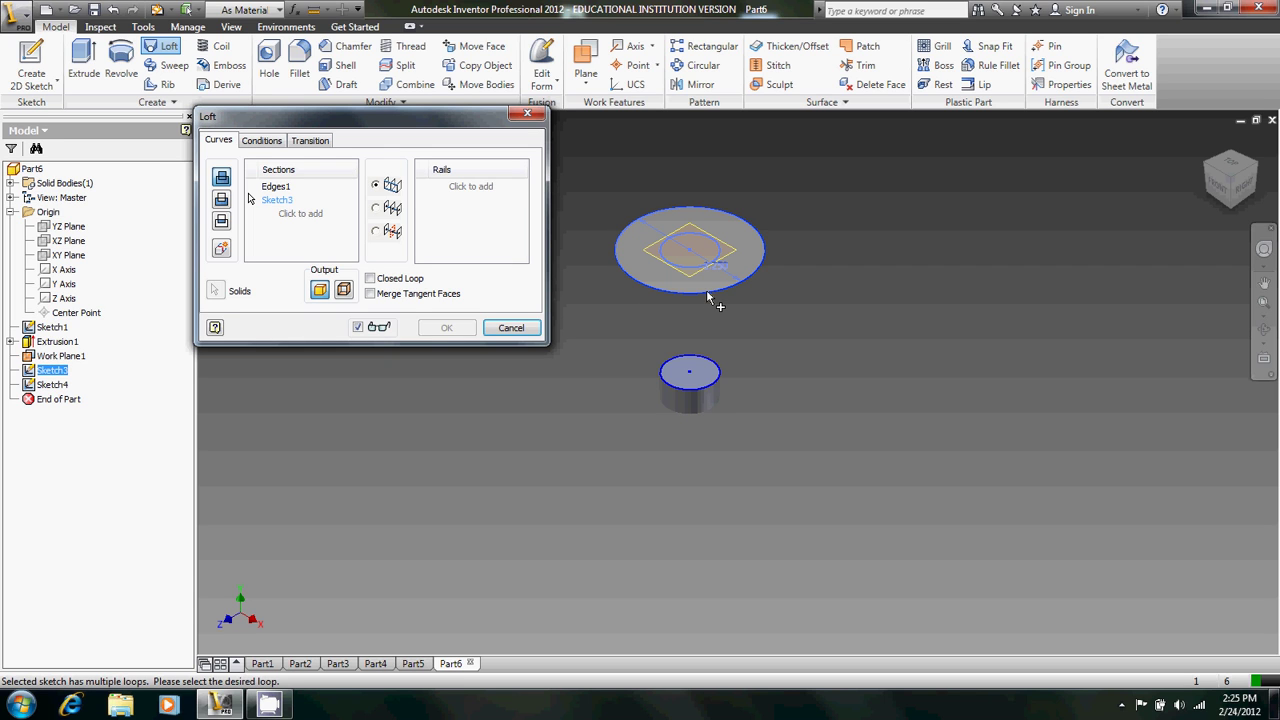
left_click(708, 292)
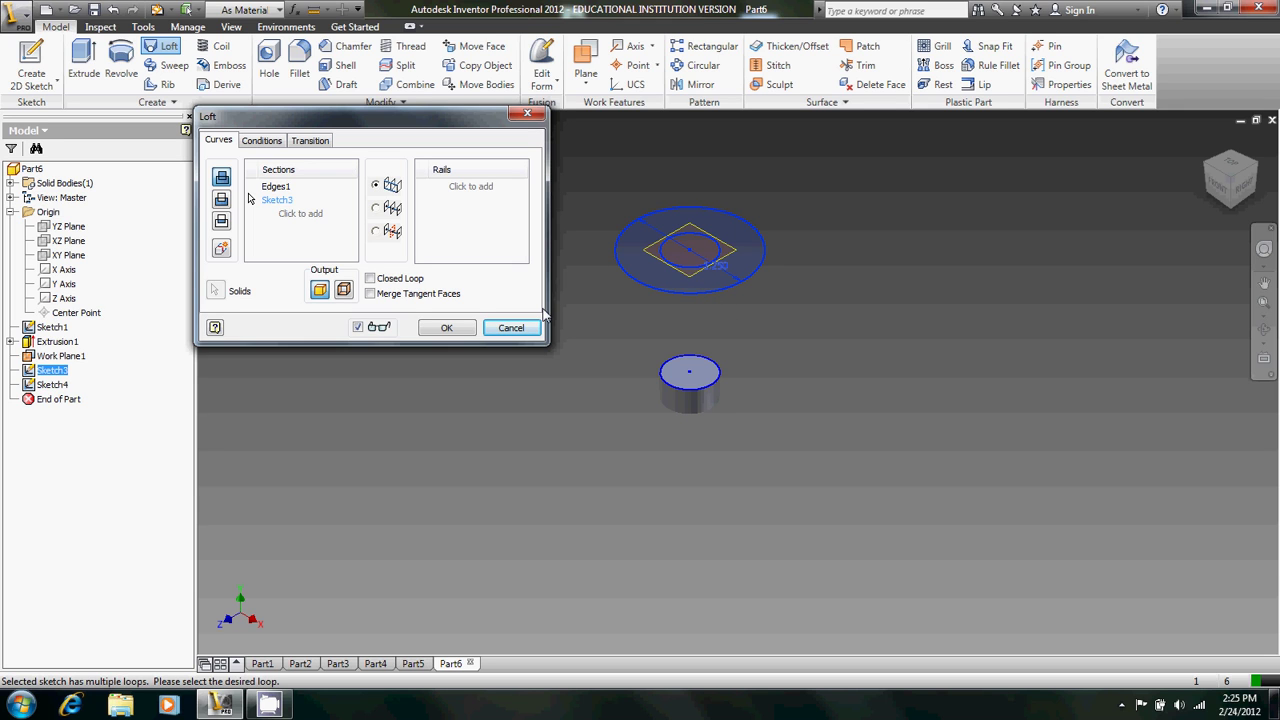
left_click(450, 328)
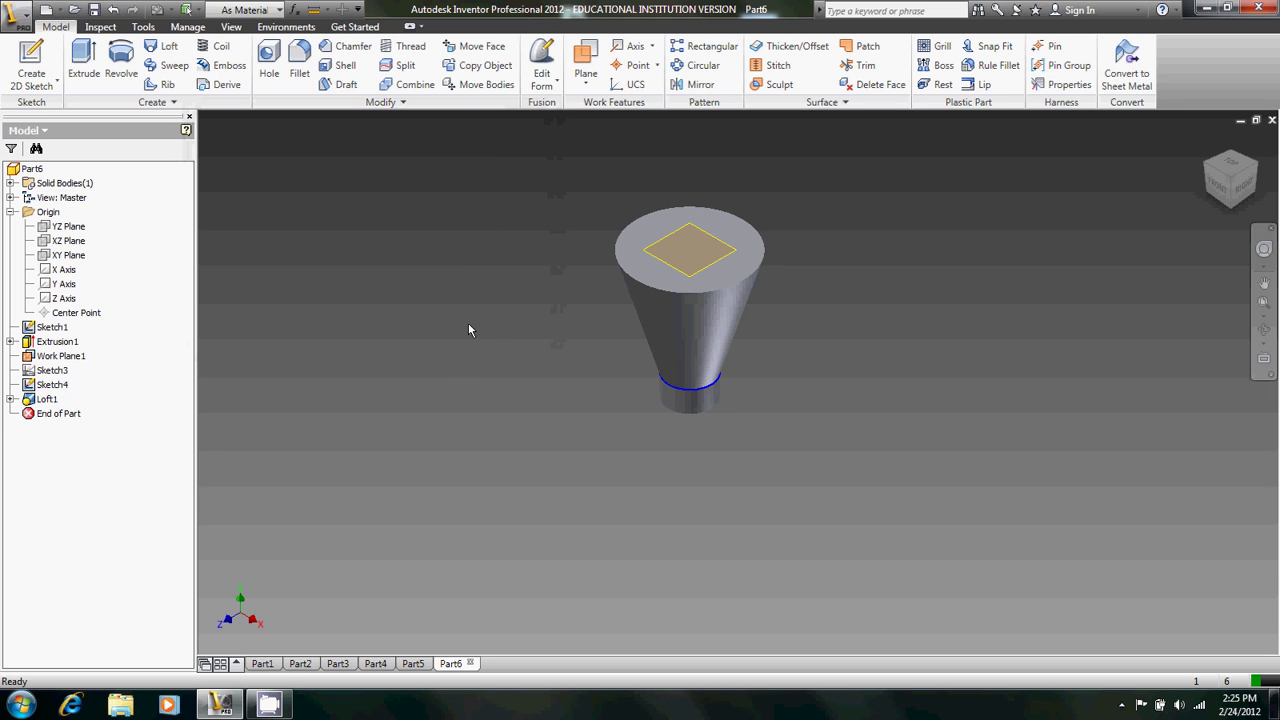
Turn off the visibility of Work Plane1
scroll(620, 300, "down", 3)
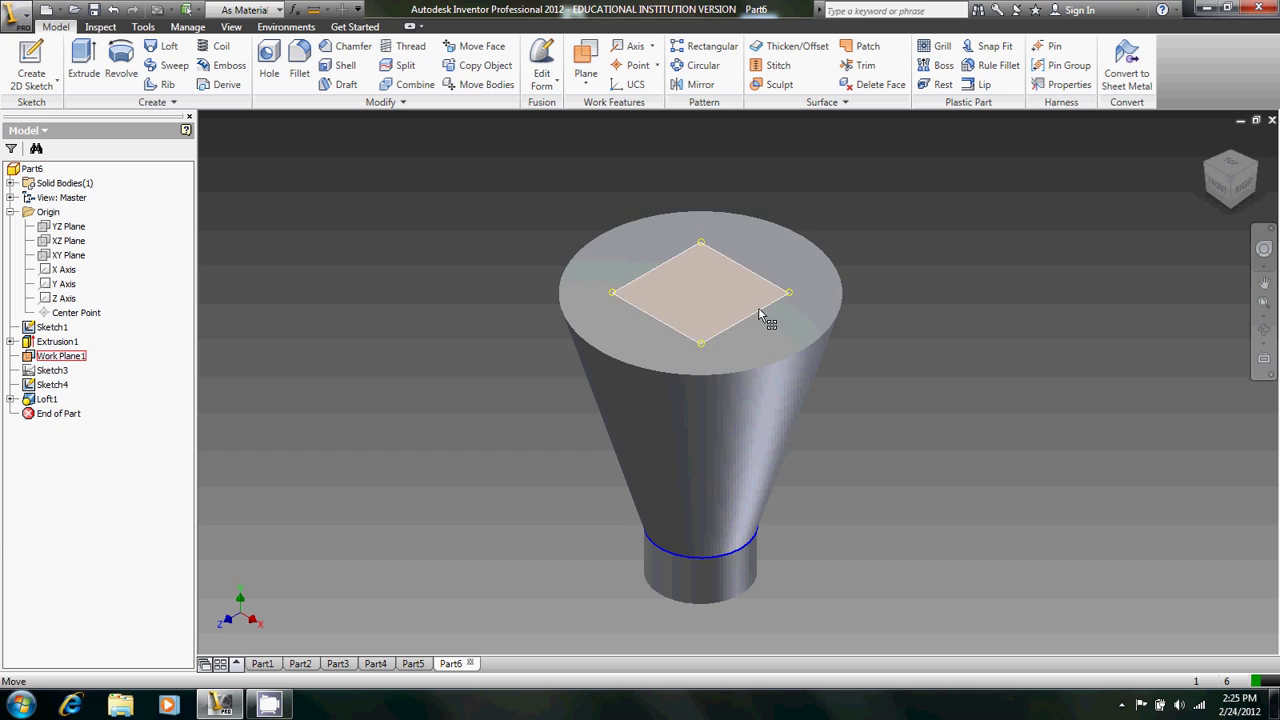
right_click(758, 307)
left_click(795, 342)
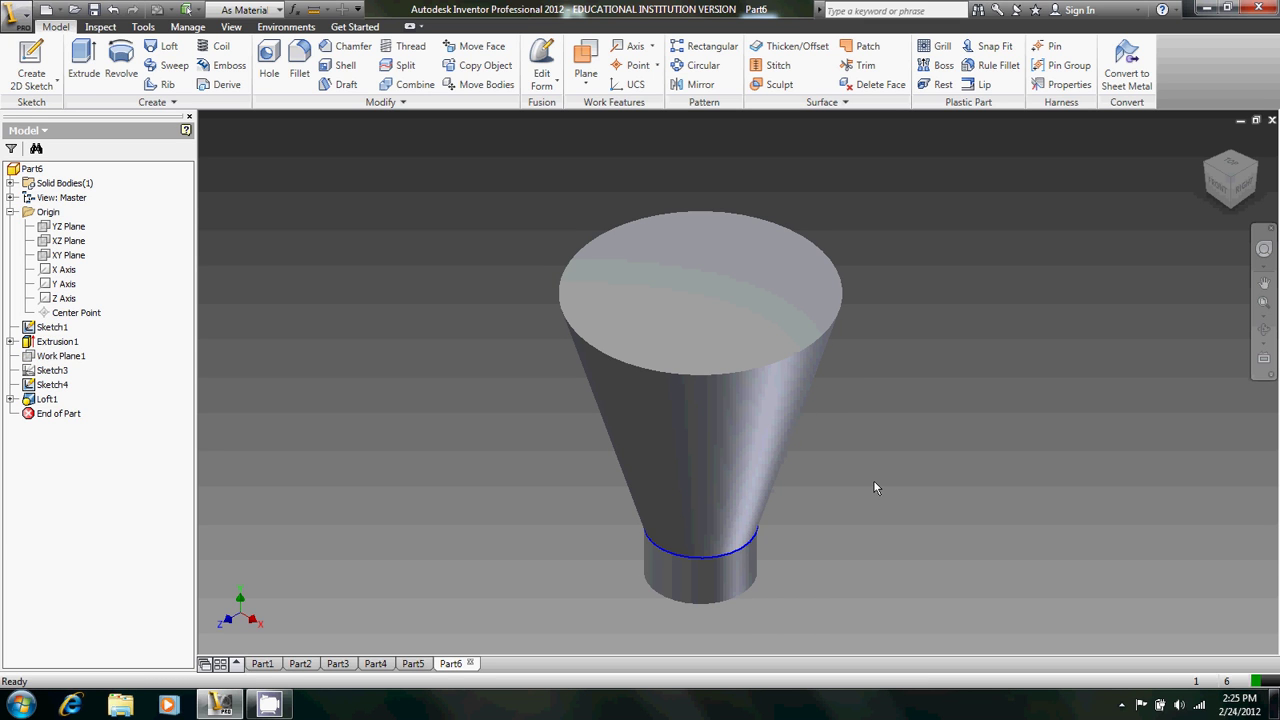
Sketch an origin-centred circle matching the edge of the cone's top face
left_click(31, 68)
left_click(677, 334)
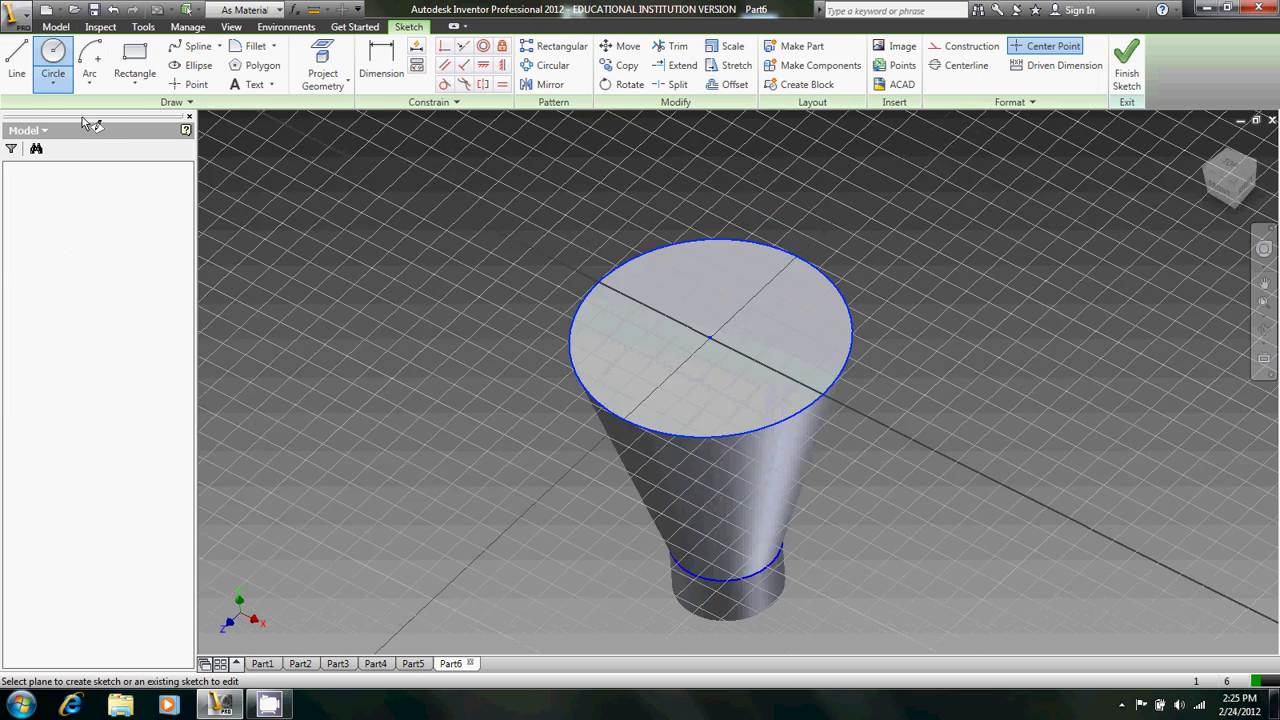
left_click(50, 81)
left_click(738, 382)
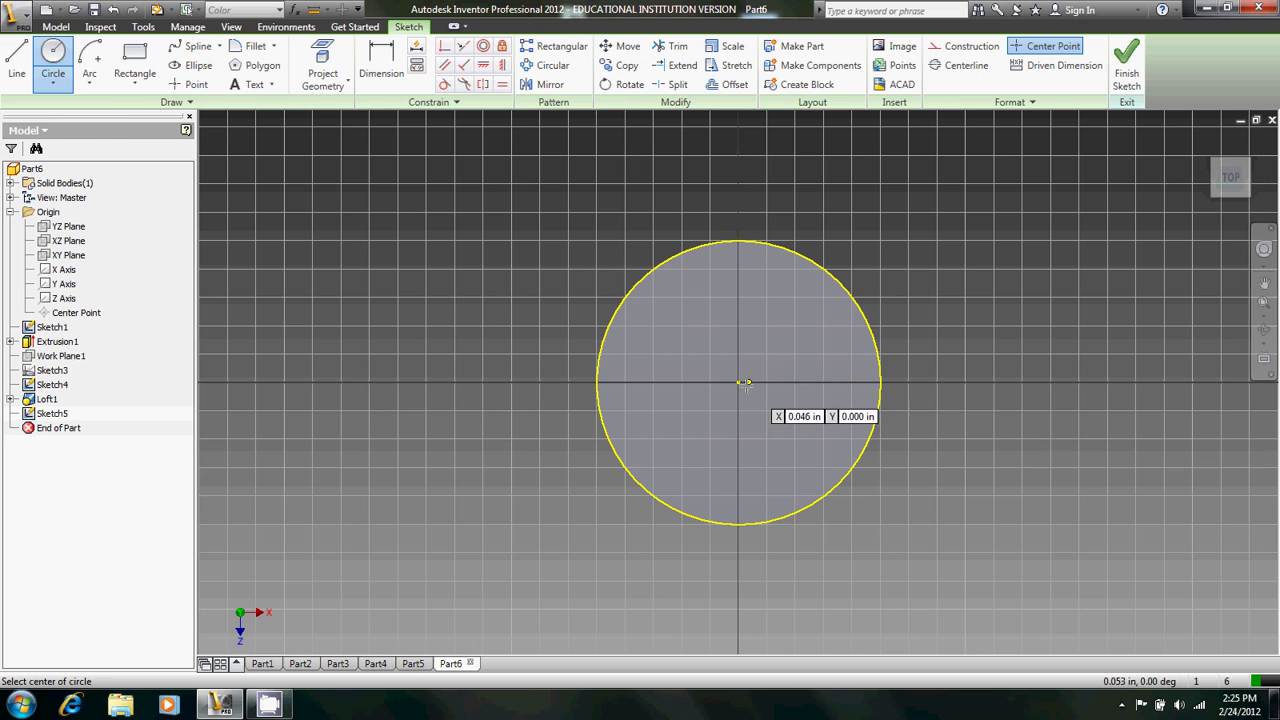
left_click(881, 398)
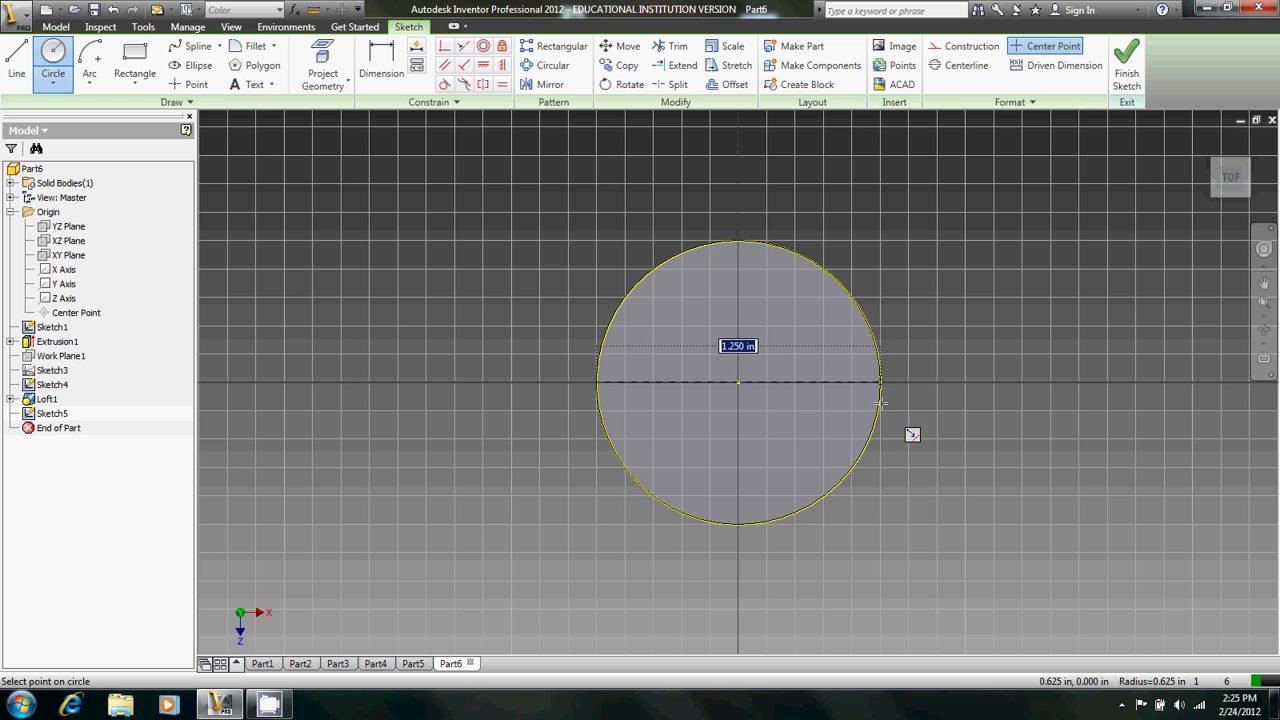
left_click(1126, 68)
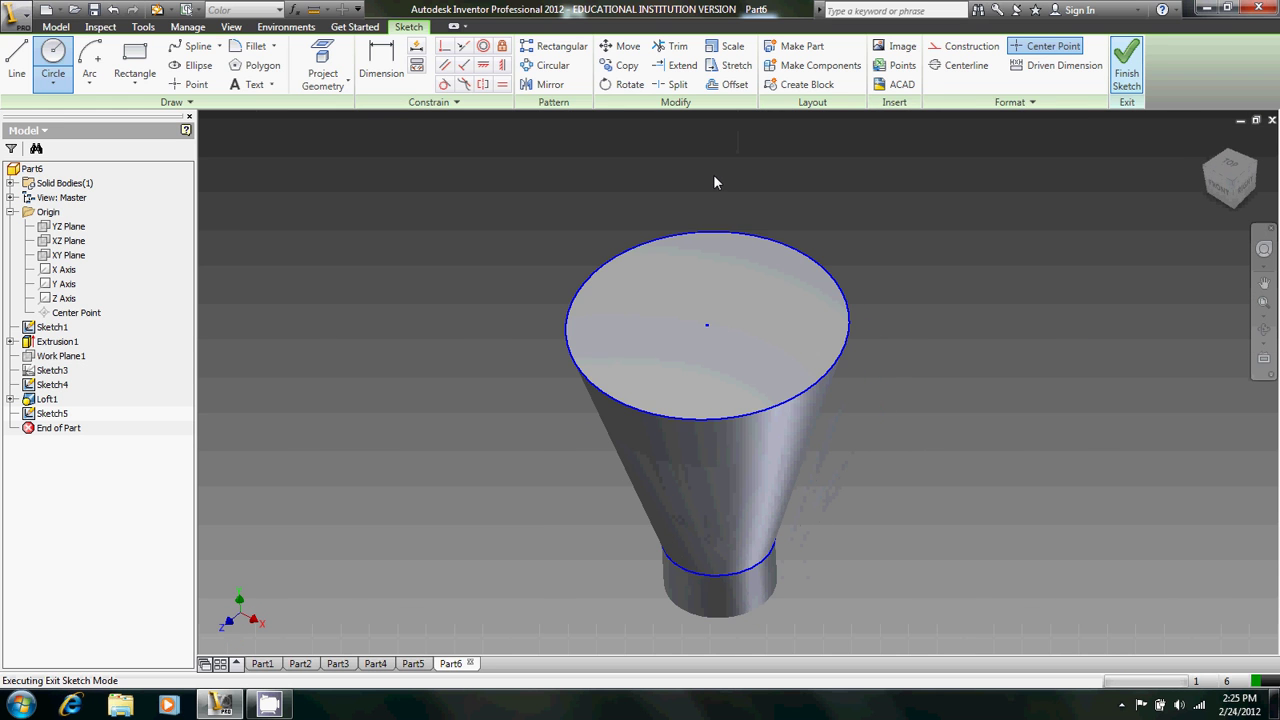
Extrude the top circle 0.25 in with a -15° taper
key("e")
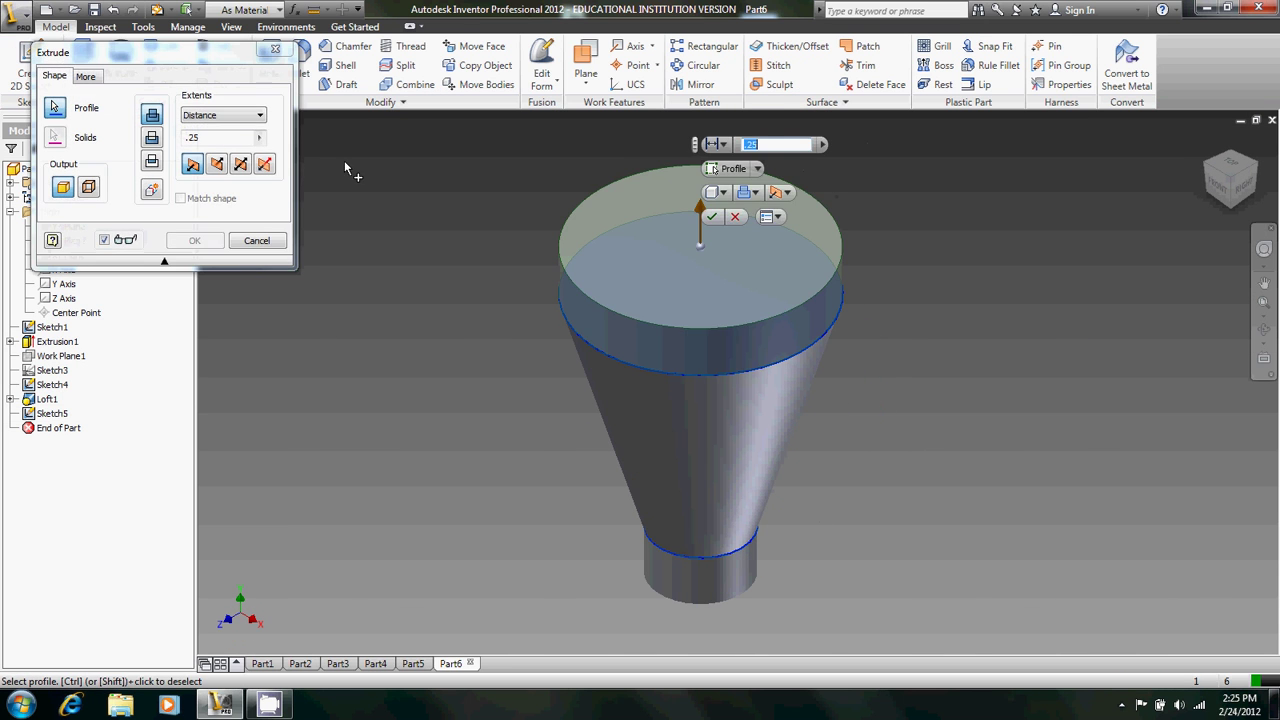
left_click(86, 76)
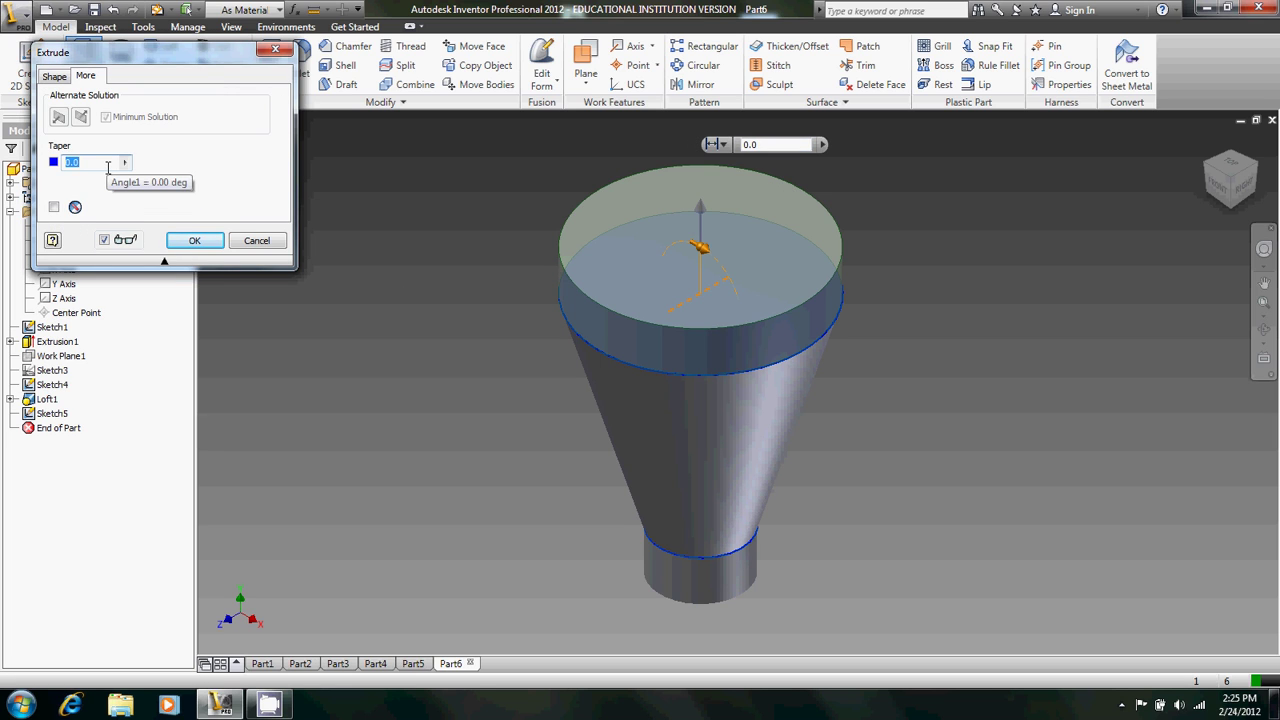
type("-15")
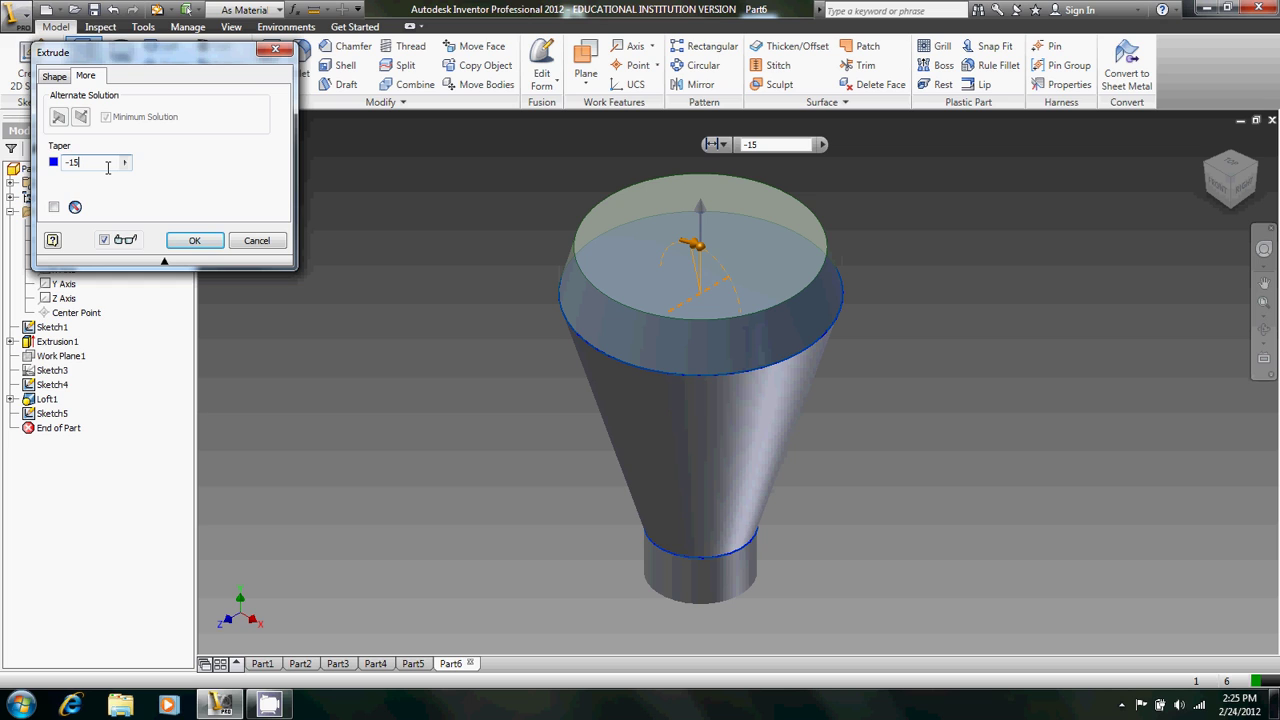
left_click(54, 76)
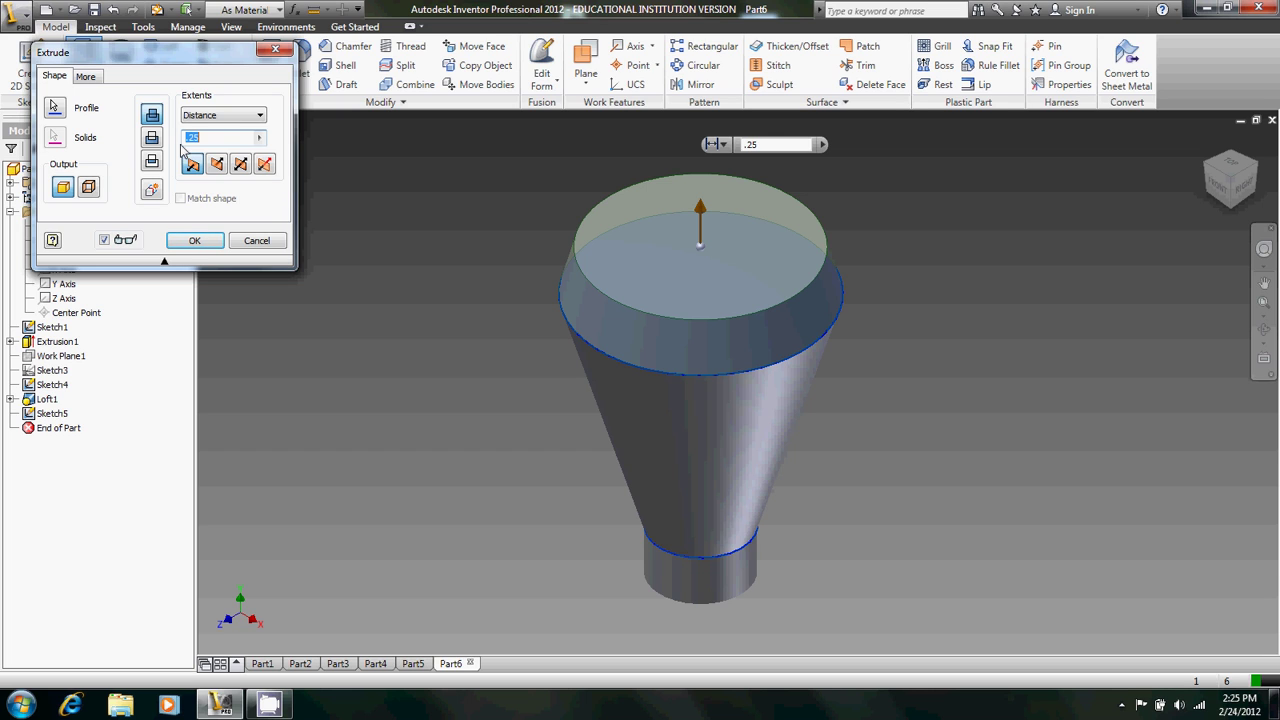
key("BackSpace")
type("1.5")
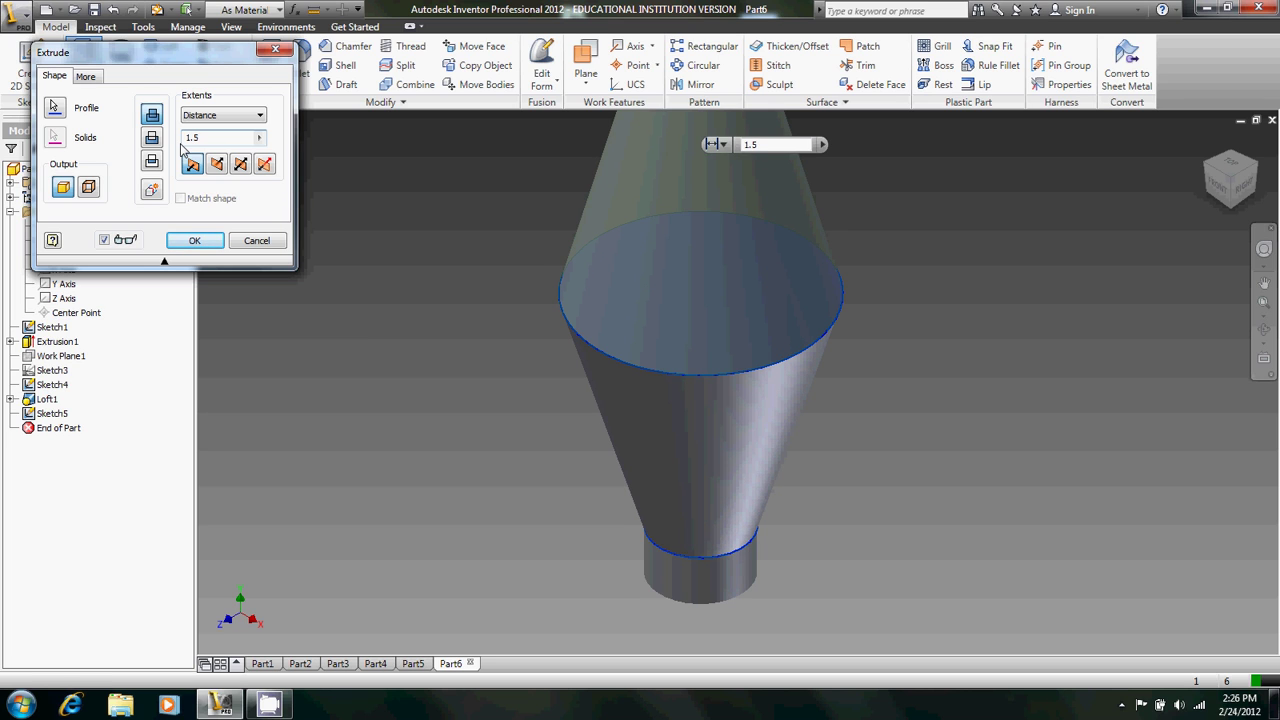
scroll(701, 355, "down", 3)
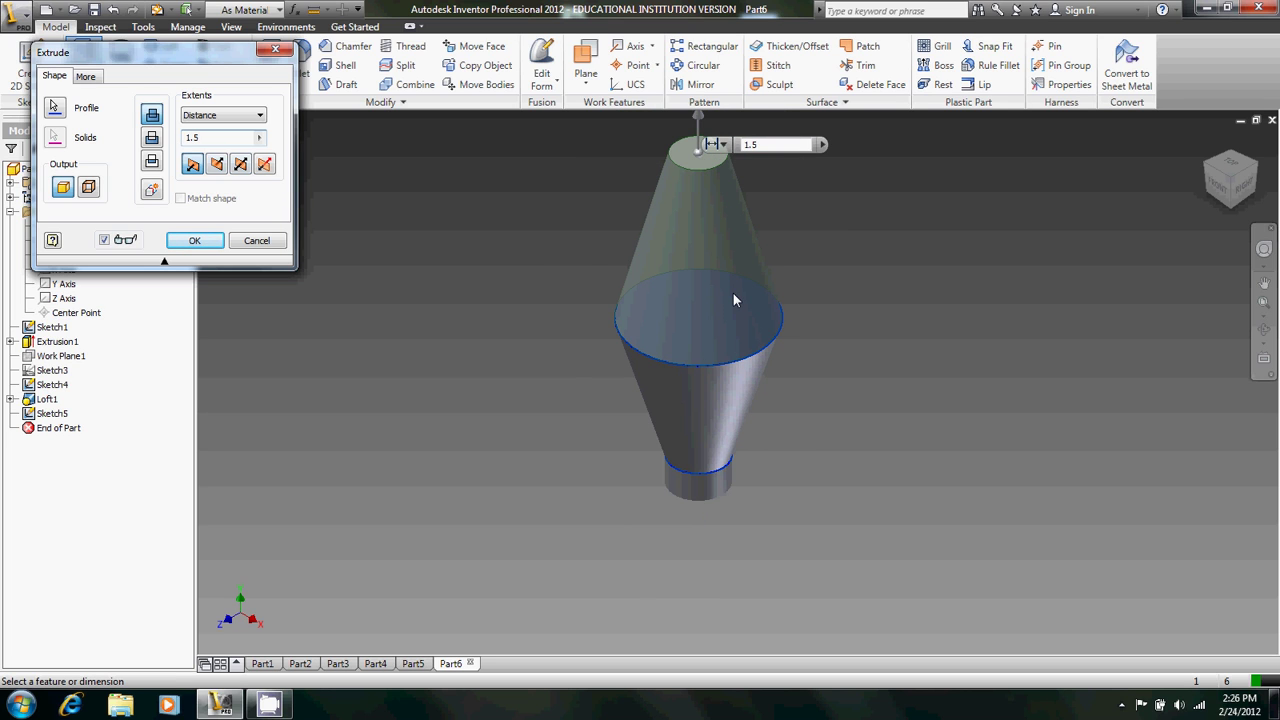
type(".25")
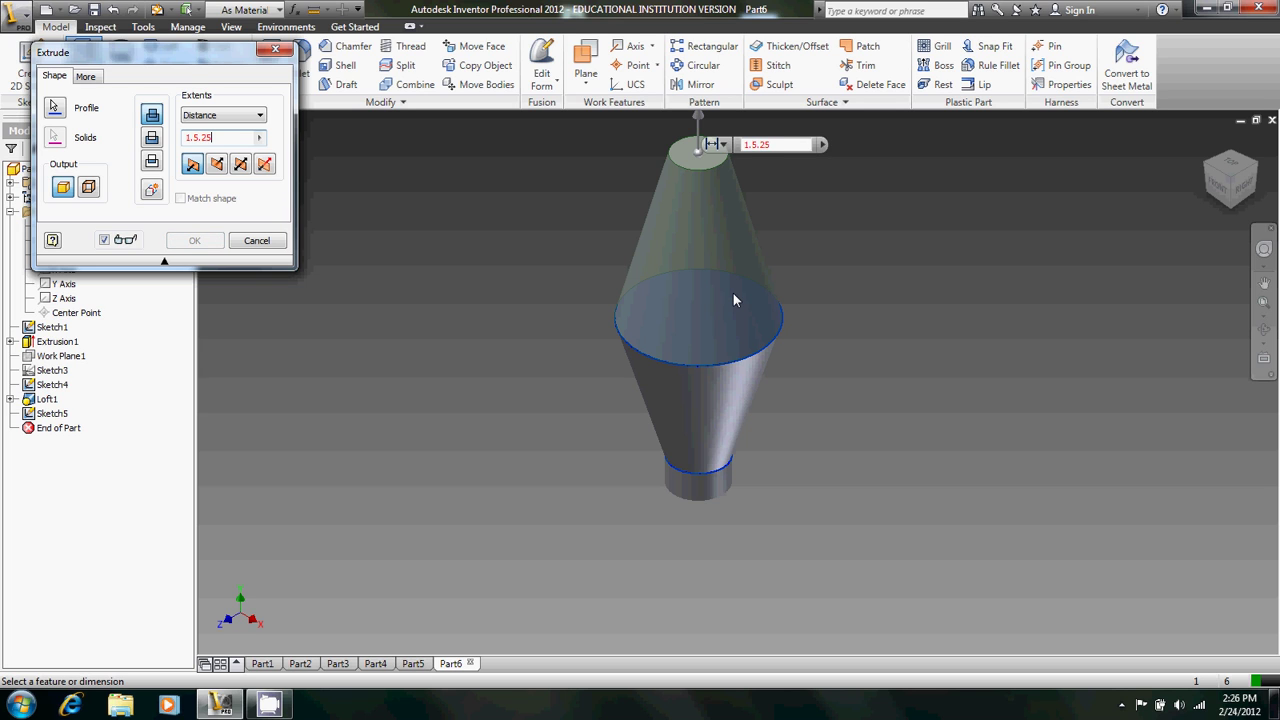
left_click(758, 145)
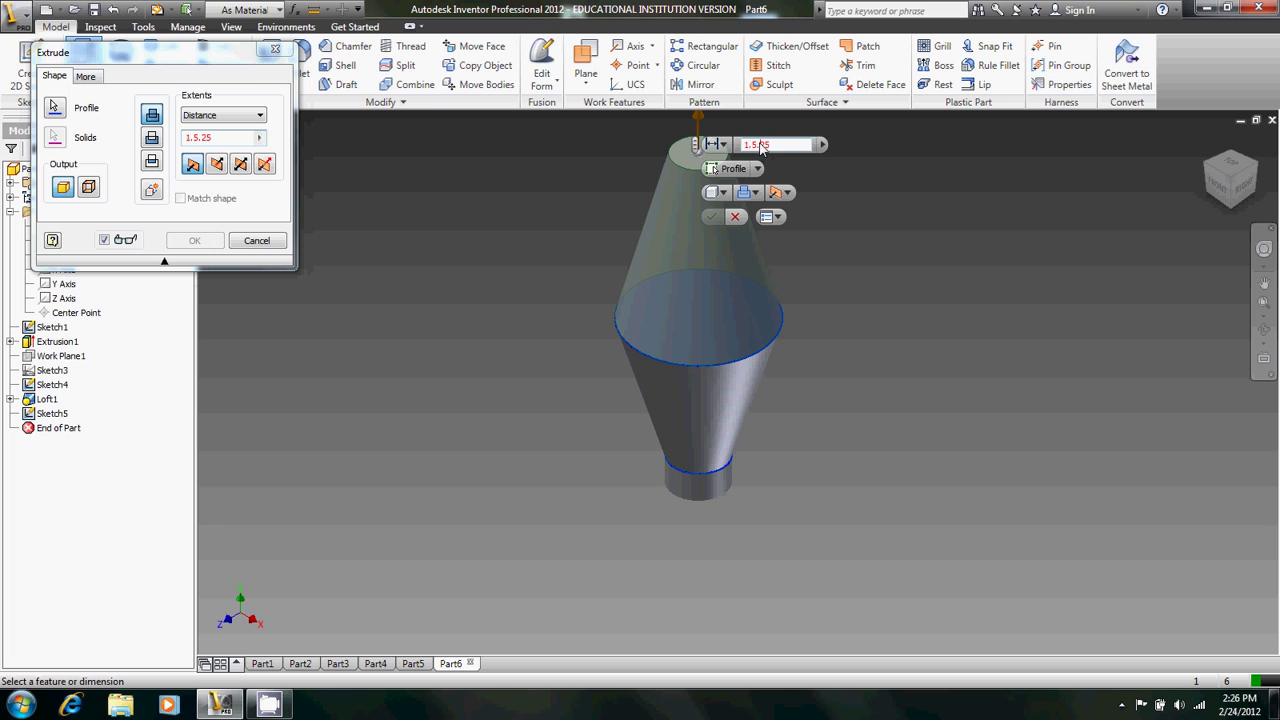
key("BackSpace")
key("BackSpace")
key("BackSpace")
key("Return")
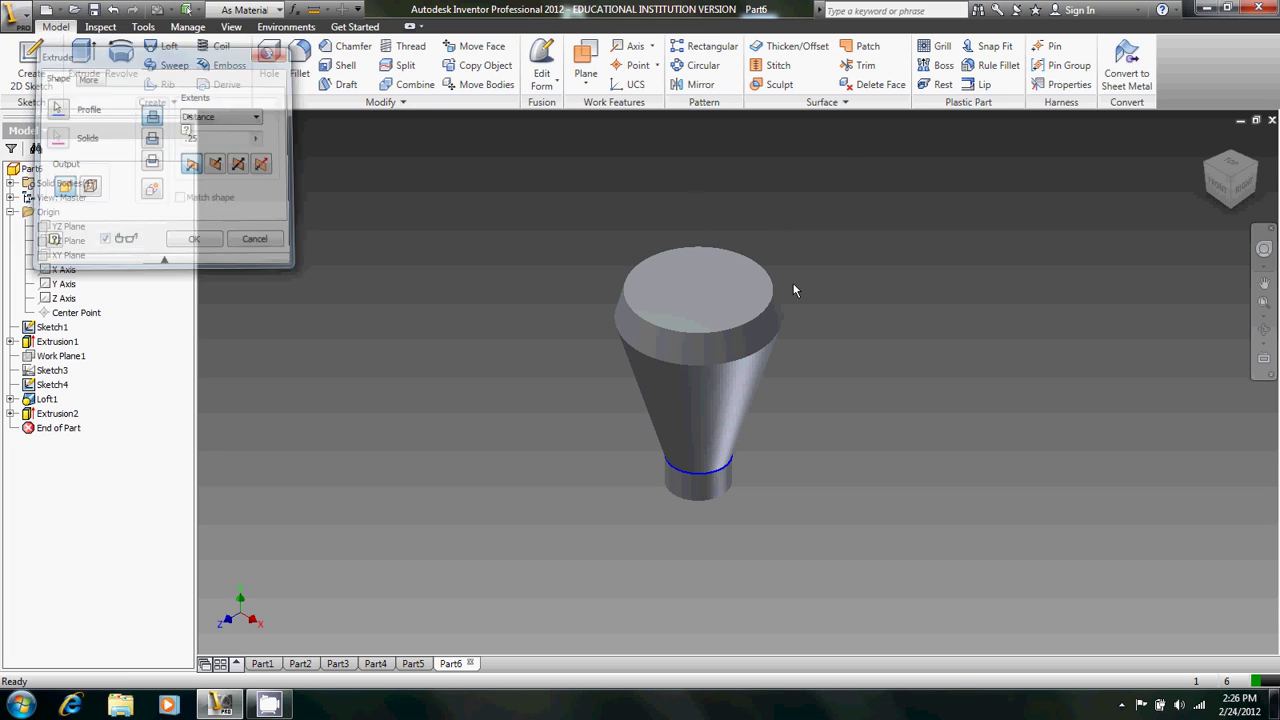
Start a sketch on the cap's top face and offset its circle inward
left_click(12, 52)
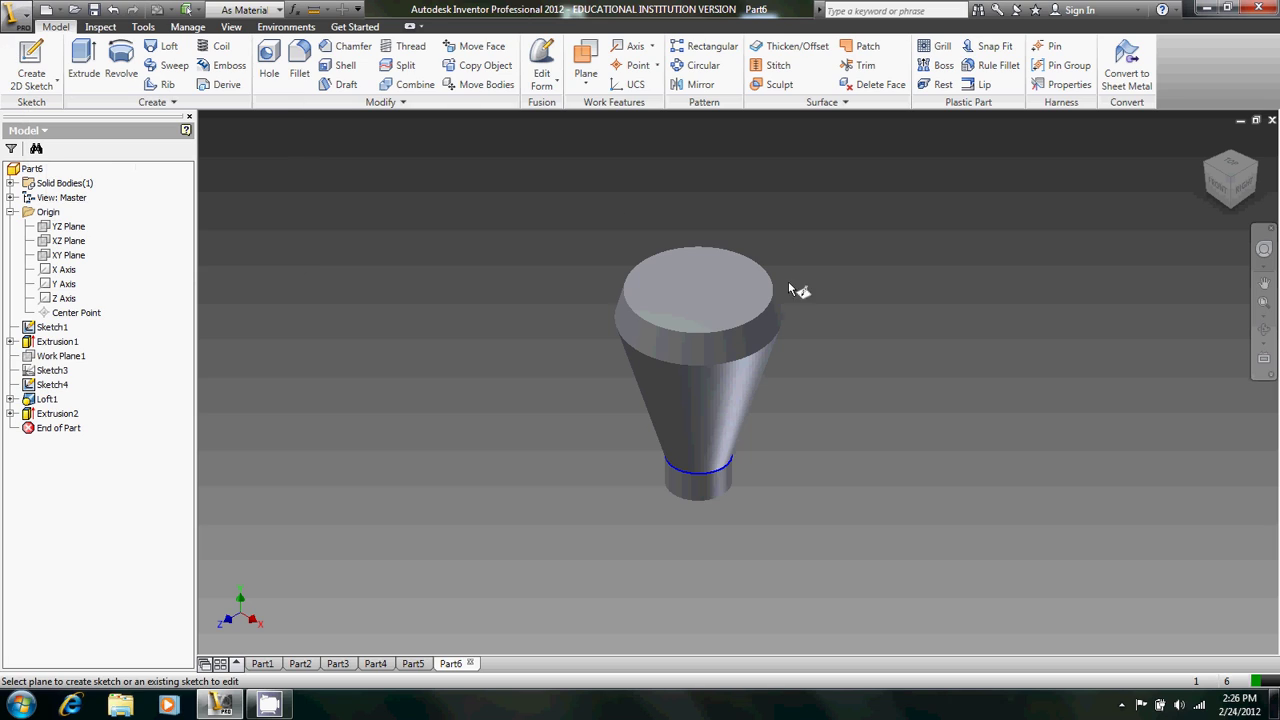
left_click(737, 283)
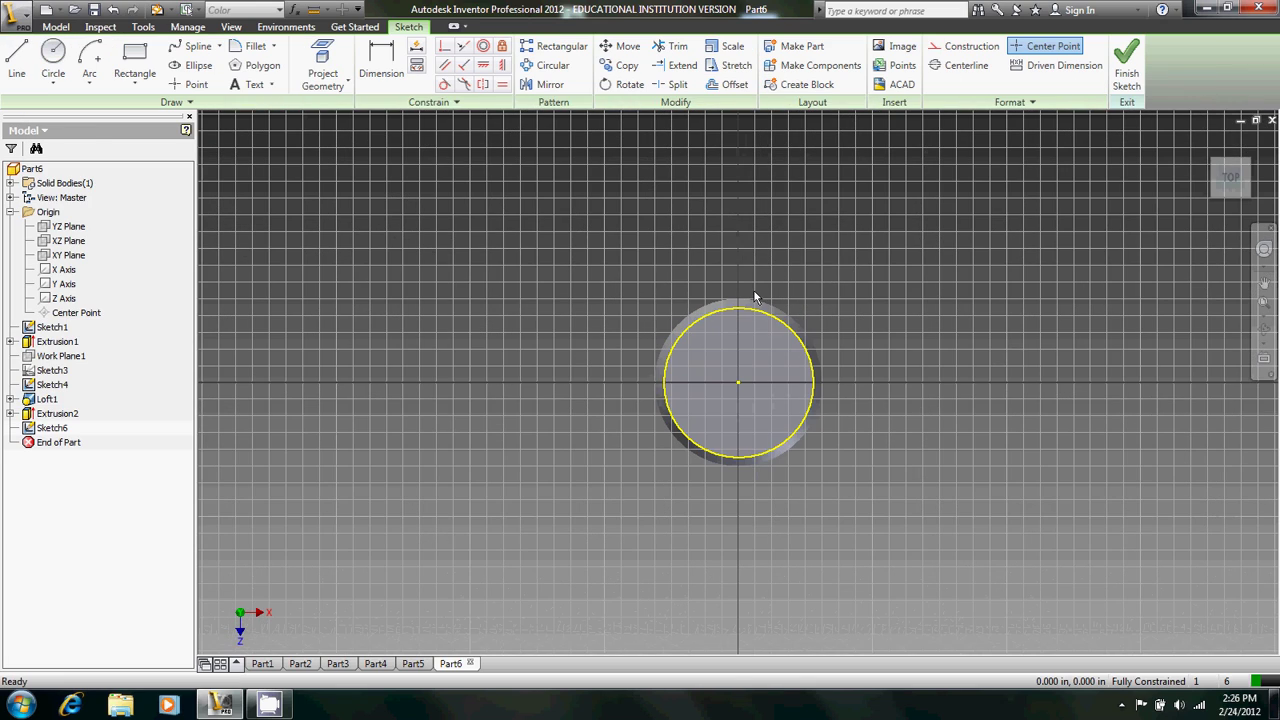
scroll(755, 297, "down", 3)
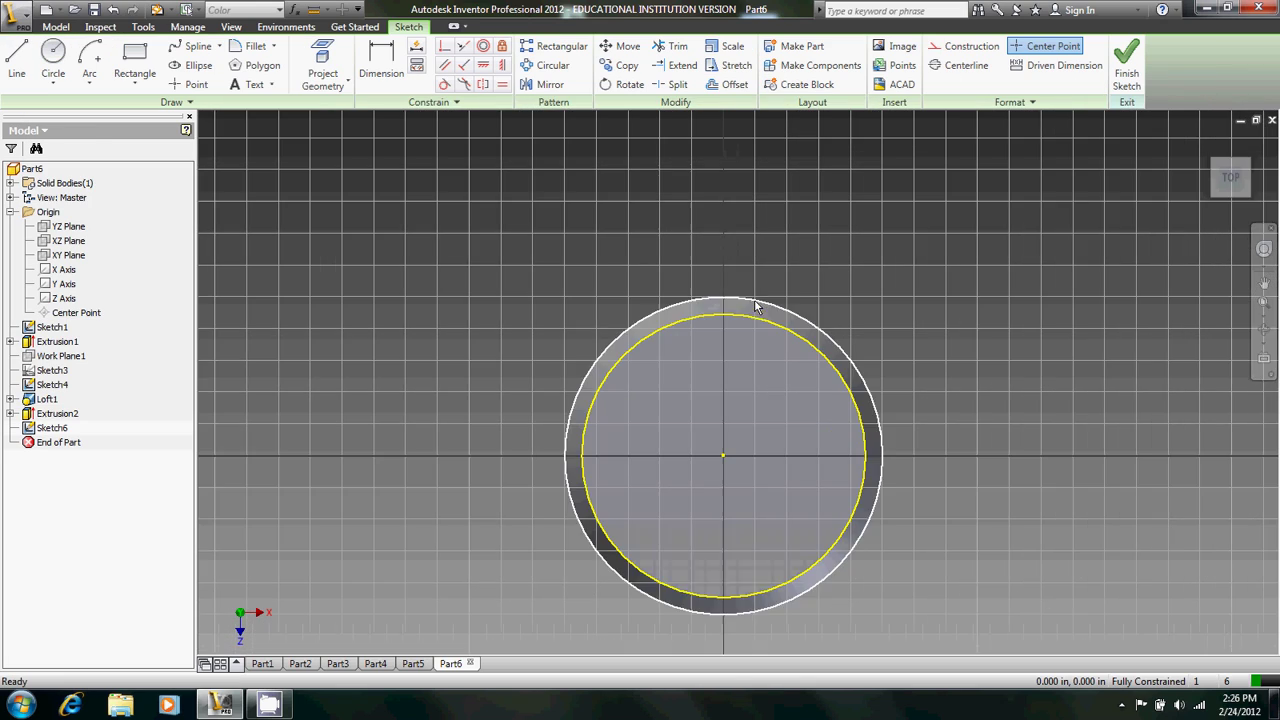
left_click(728, 84)
left_click(814, 354)
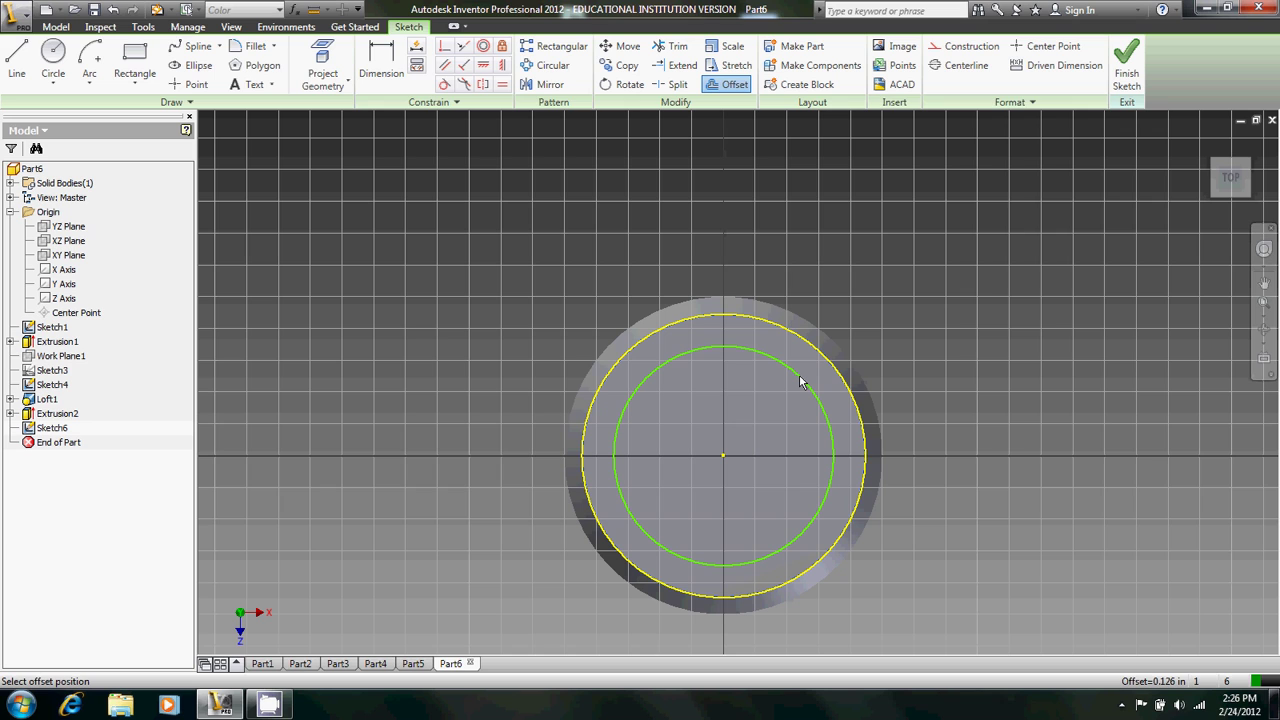
key("Escape")
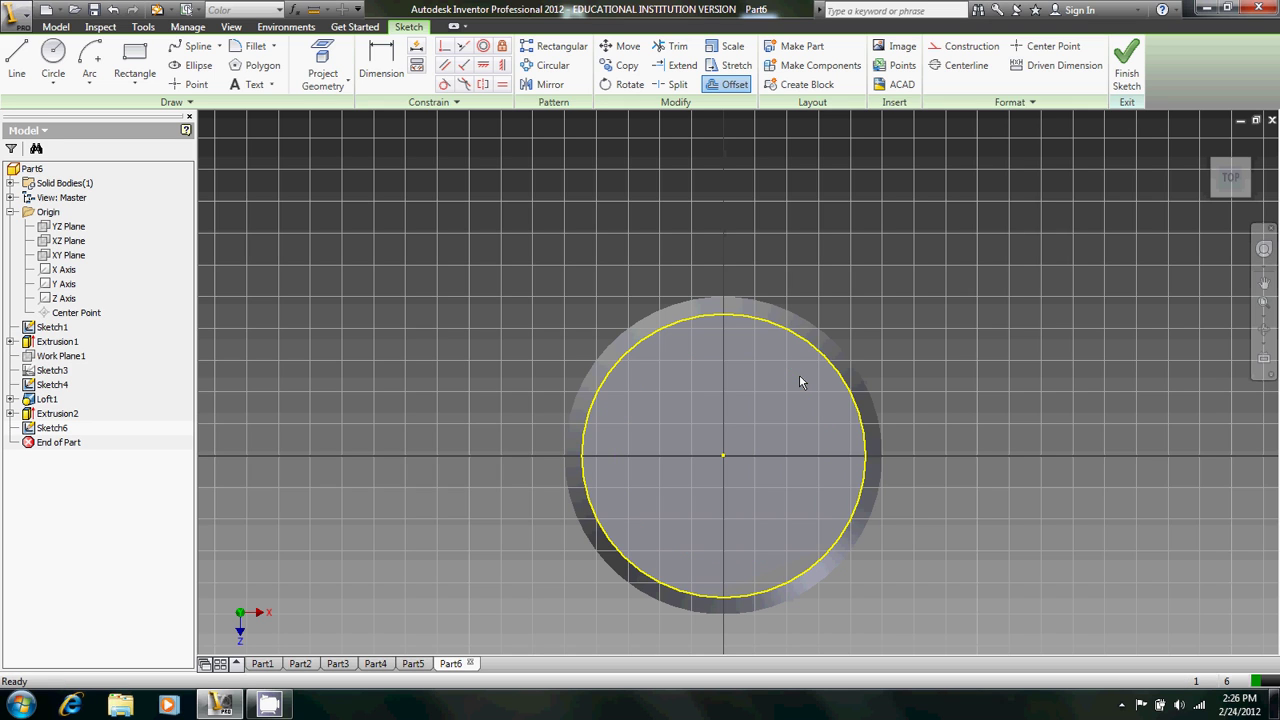
left_click(1053, 46)
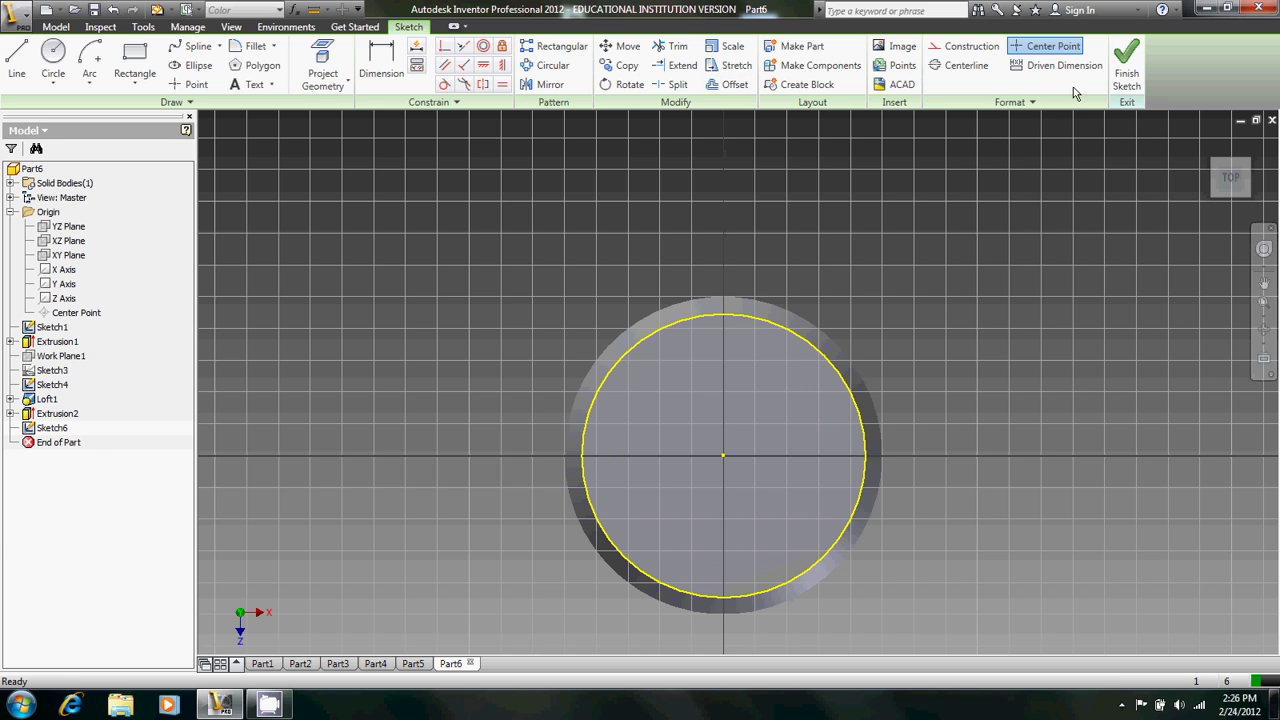
left_click(811, 340)
left_click(789, 374)
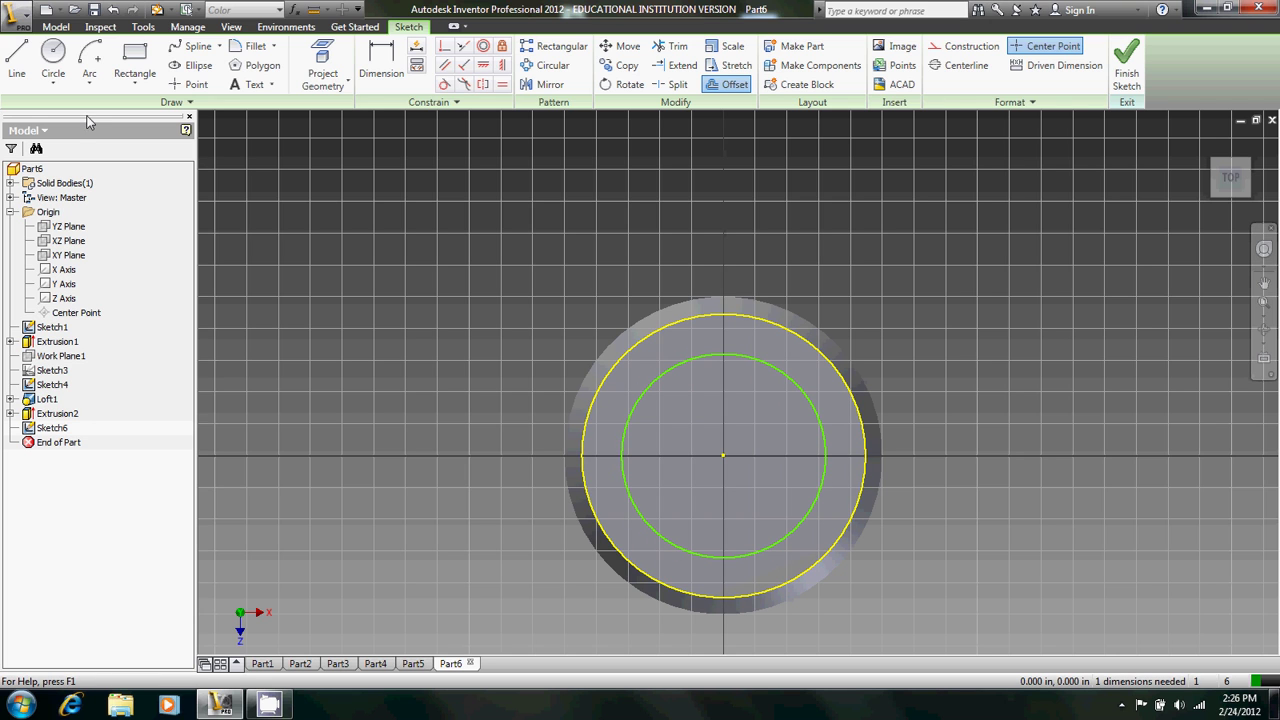
Dimension the inner offset circle to a .875 diameter
key("d")
left_click(629, 413)
left_click(535, 370)
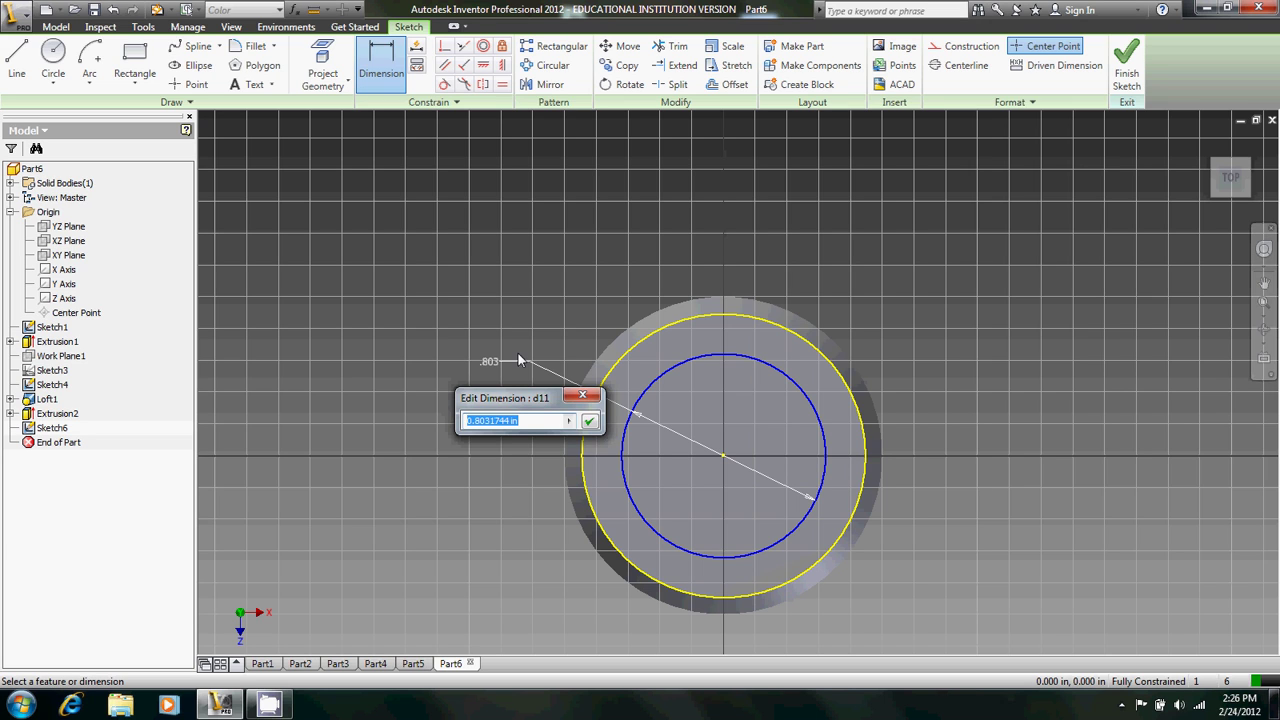
type(".8")
type("5")
key("Return")
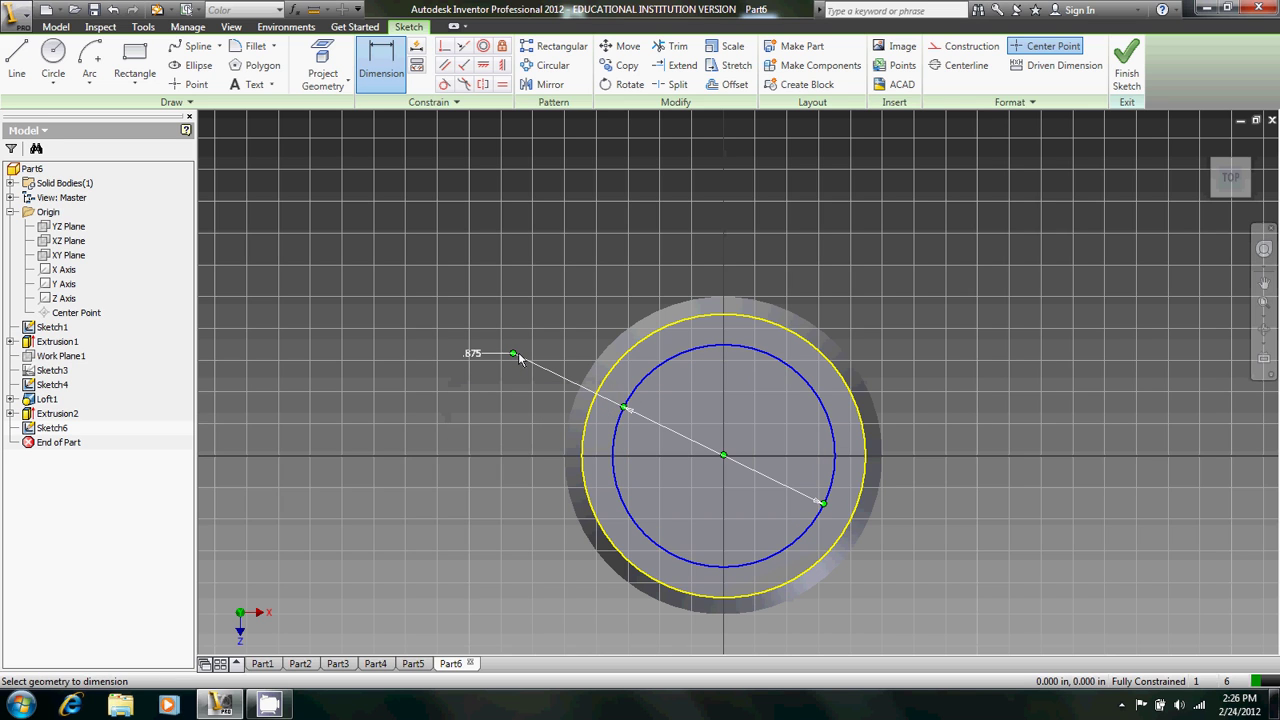
Cut the .875 circle .375 in deep into the top cap
left_click(1122, 62)
left_click(78, 58)
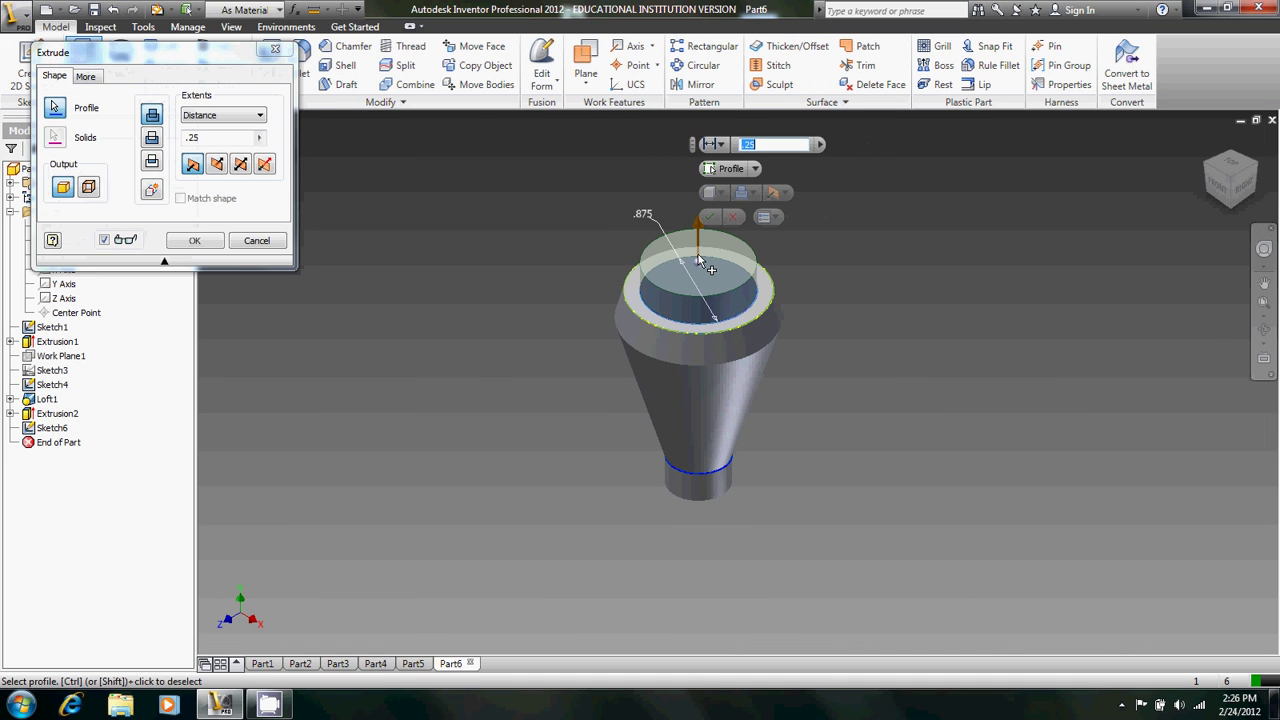
left_click(152, 137)
left_click(208, 137)
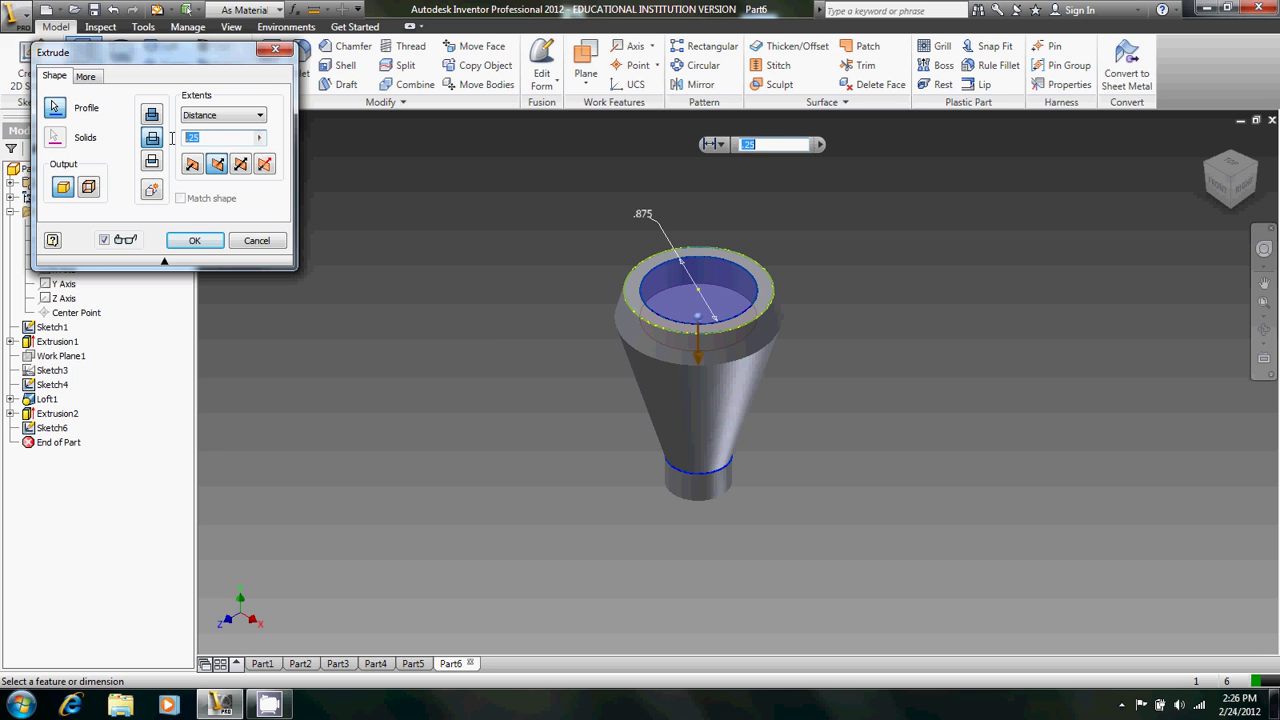
key("BackSpace")
key("BackSpace")
type("375")
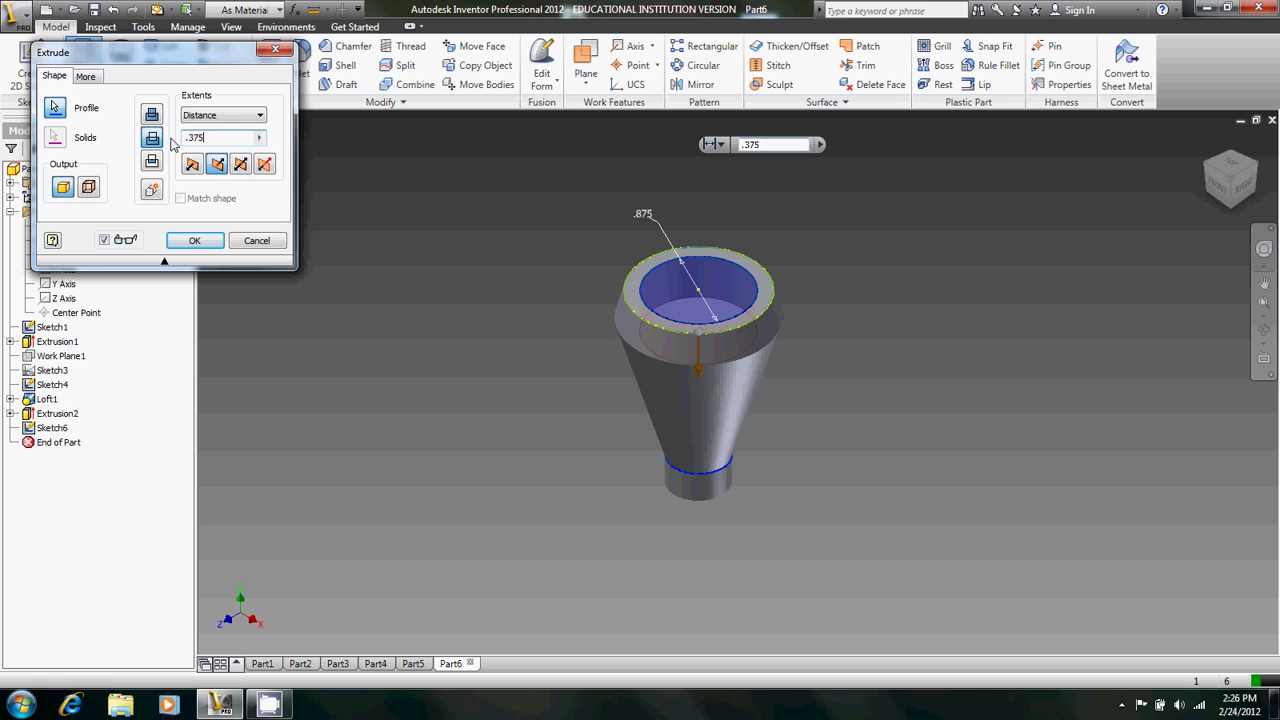
key("Return")
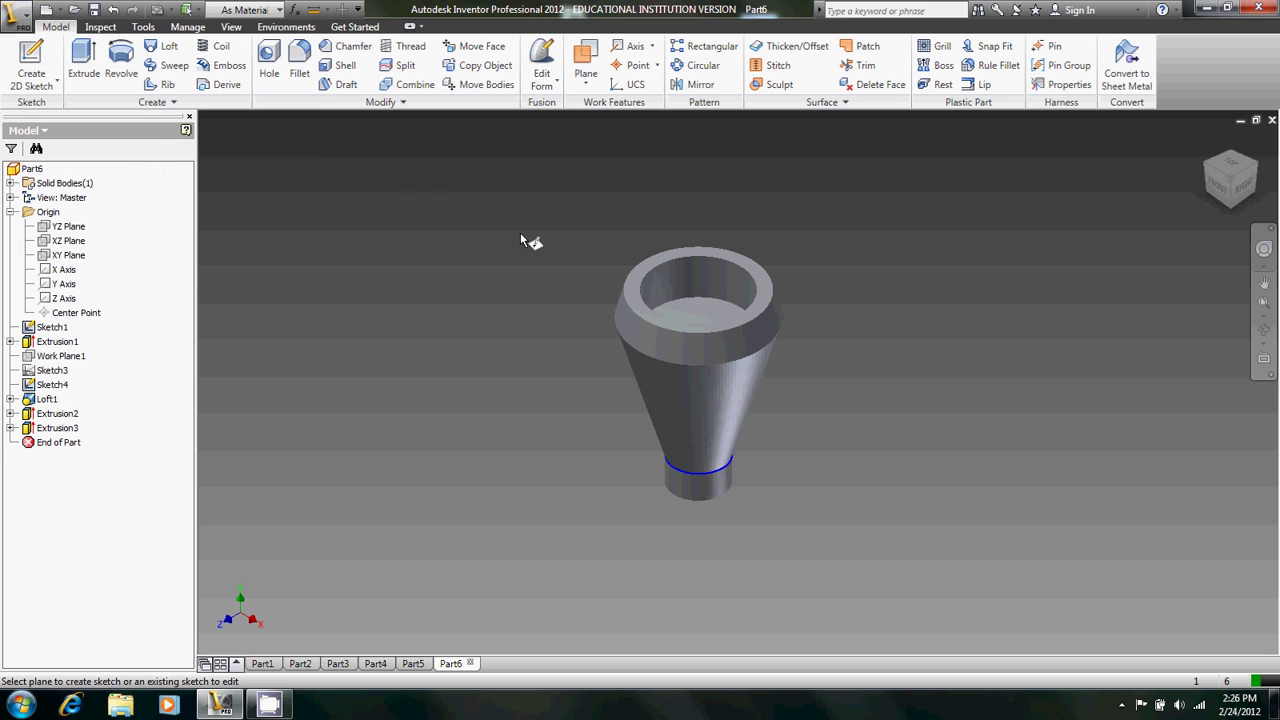
Sketch an origin-centred circle on the top face and finish that sketch
left_click(709, 311)
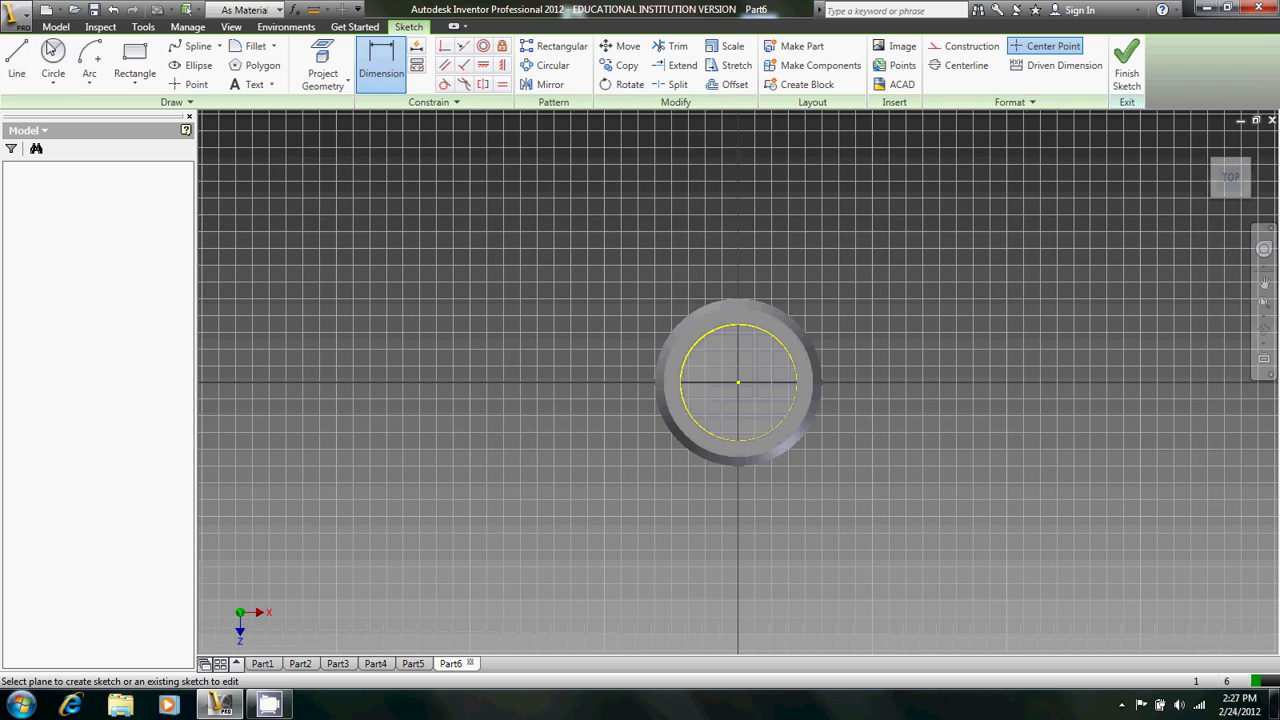
key("c")
left_click(738, 382)
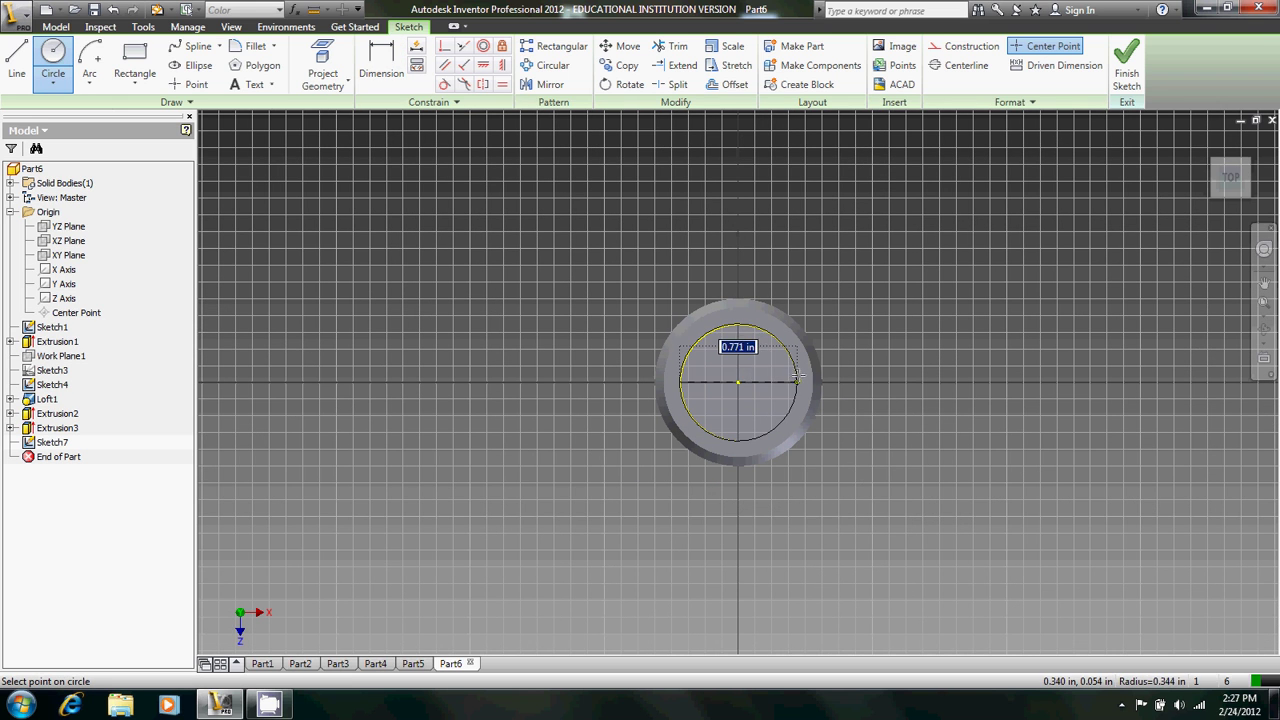
left_click(828, 411)
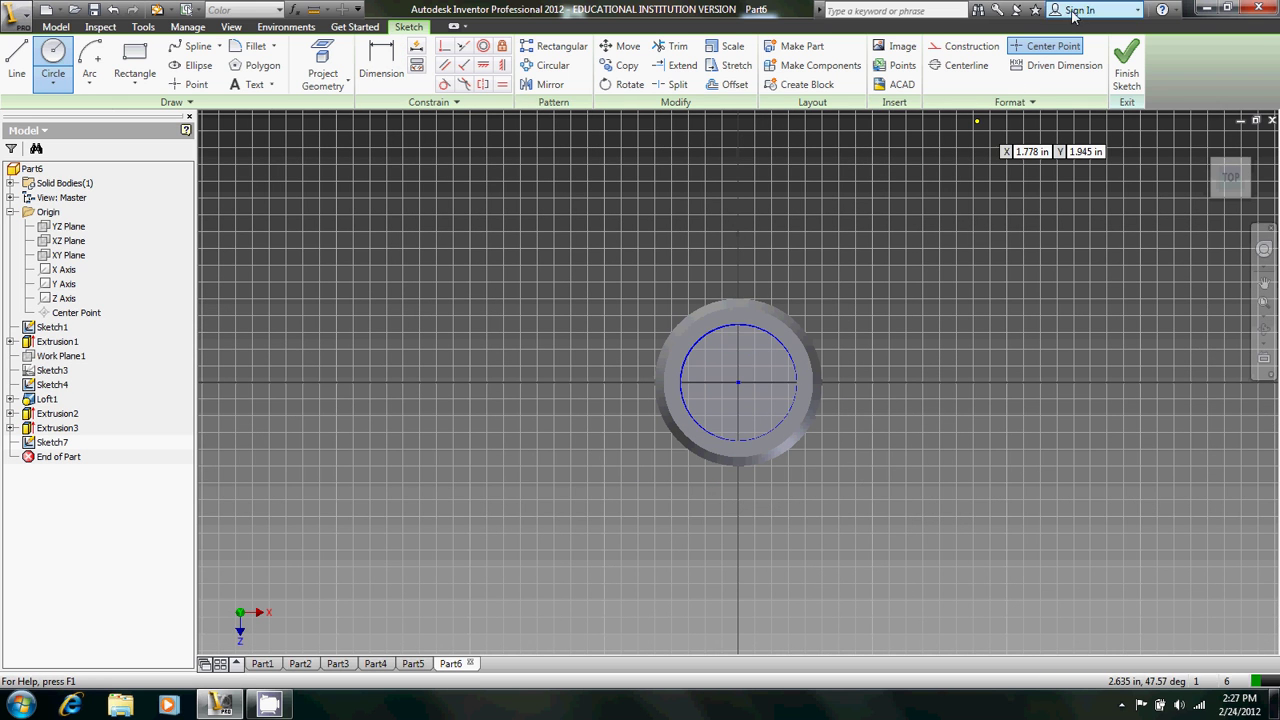
left_click(1127, 70)
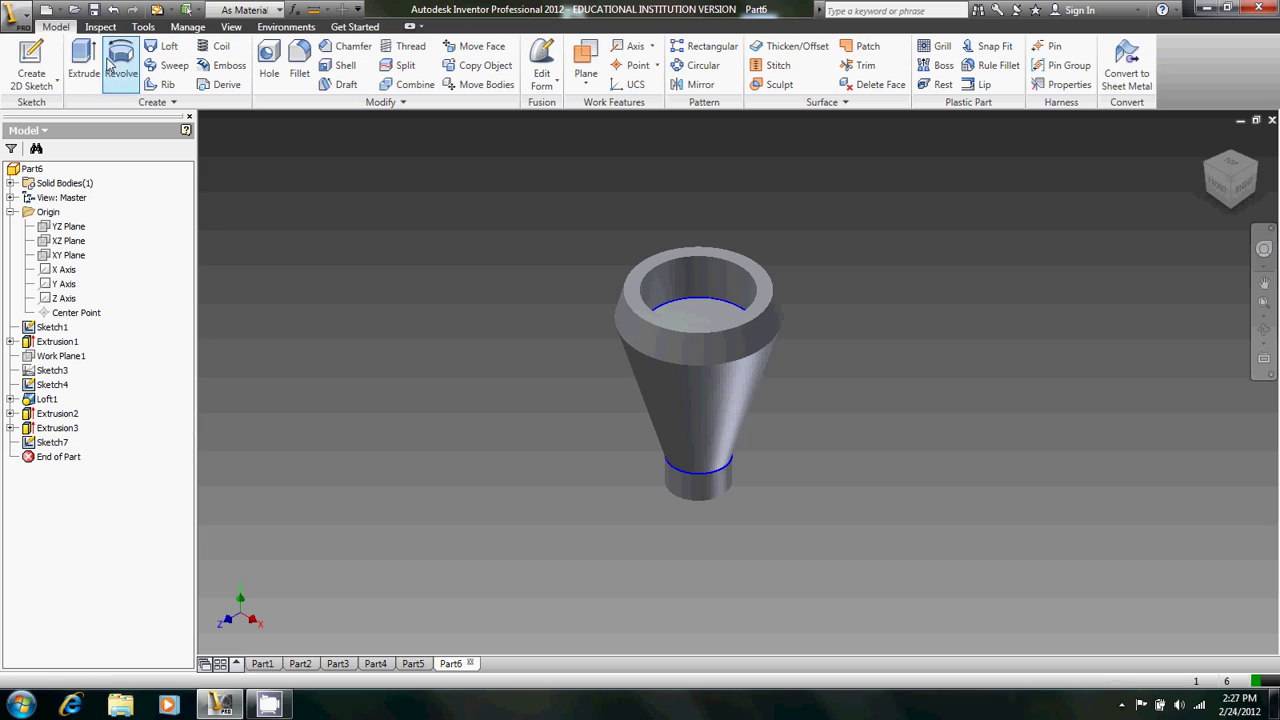
Sketch a .375 diameter circle at the origin on the recess floor
key("s")
left_click(708, 310)
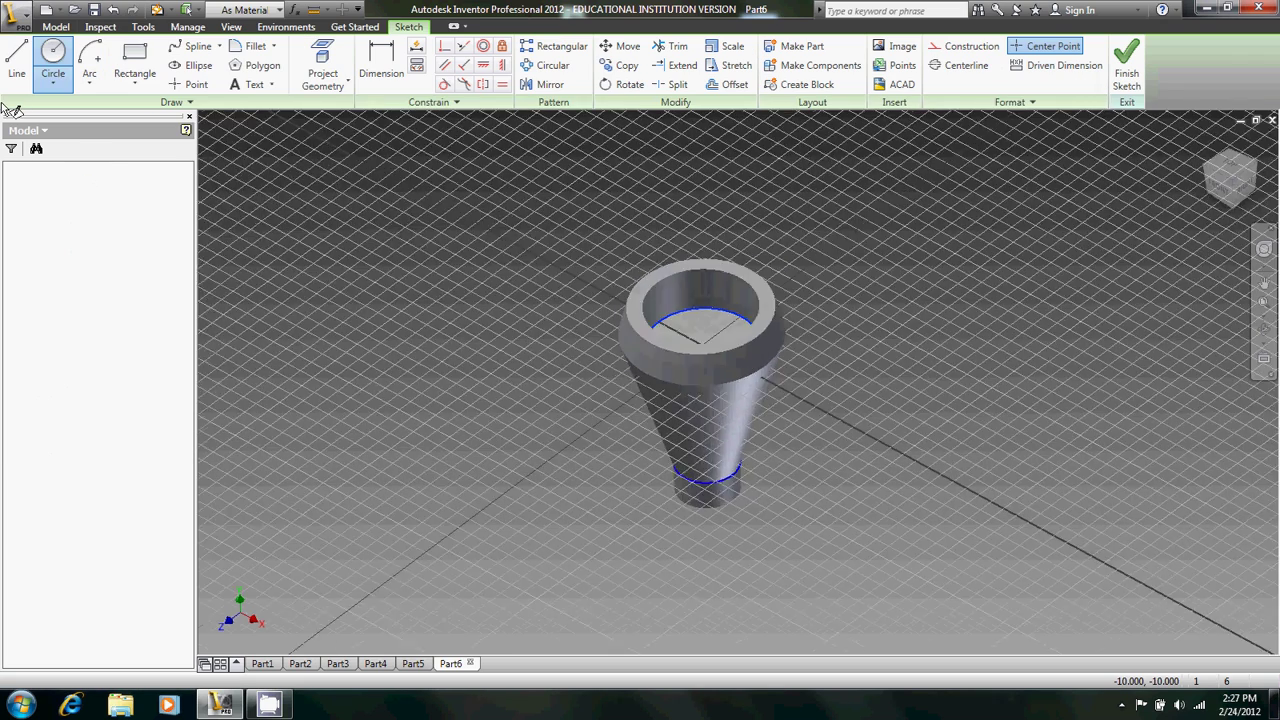
left_click(55, 48)
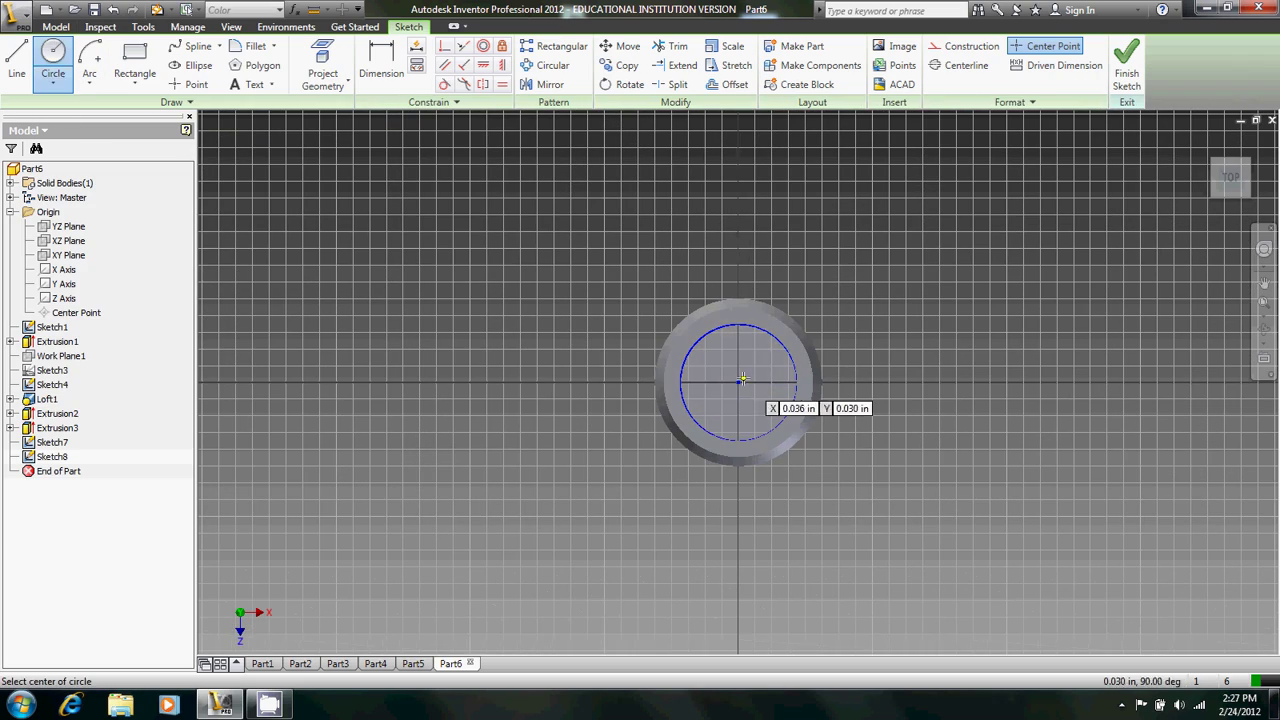
left_click(738, 382)
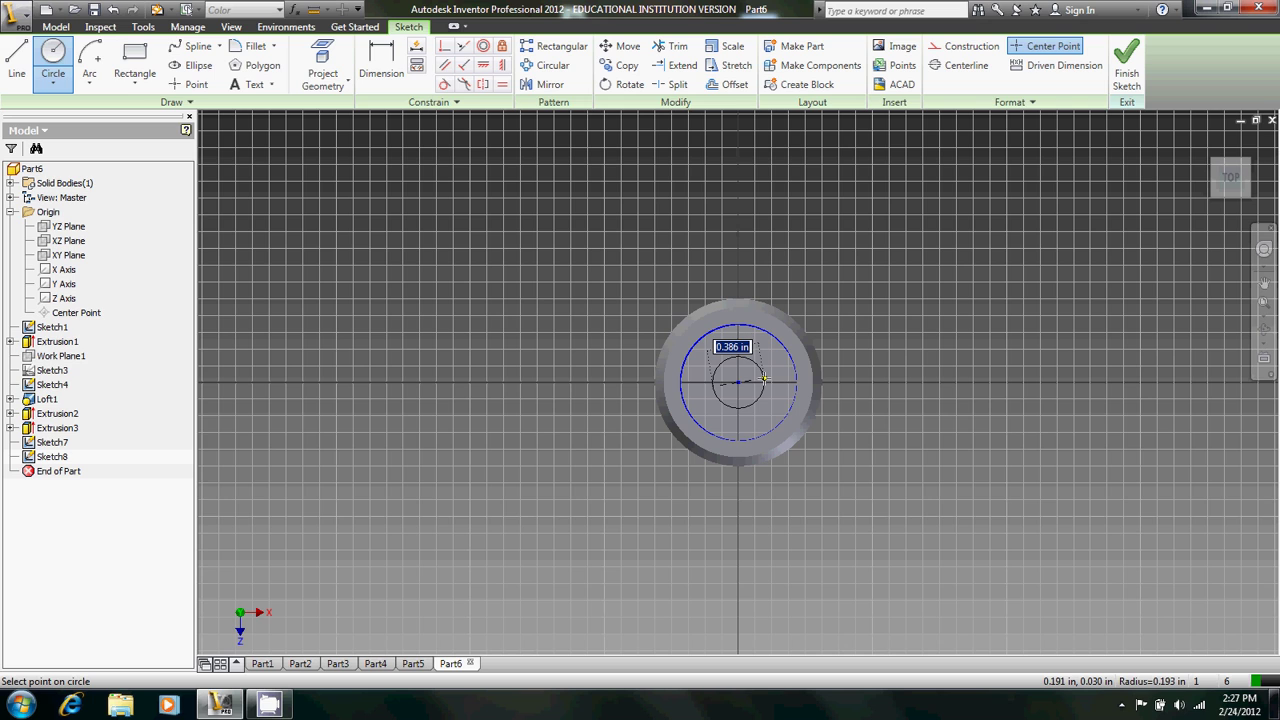
type(".375")
key("Return")
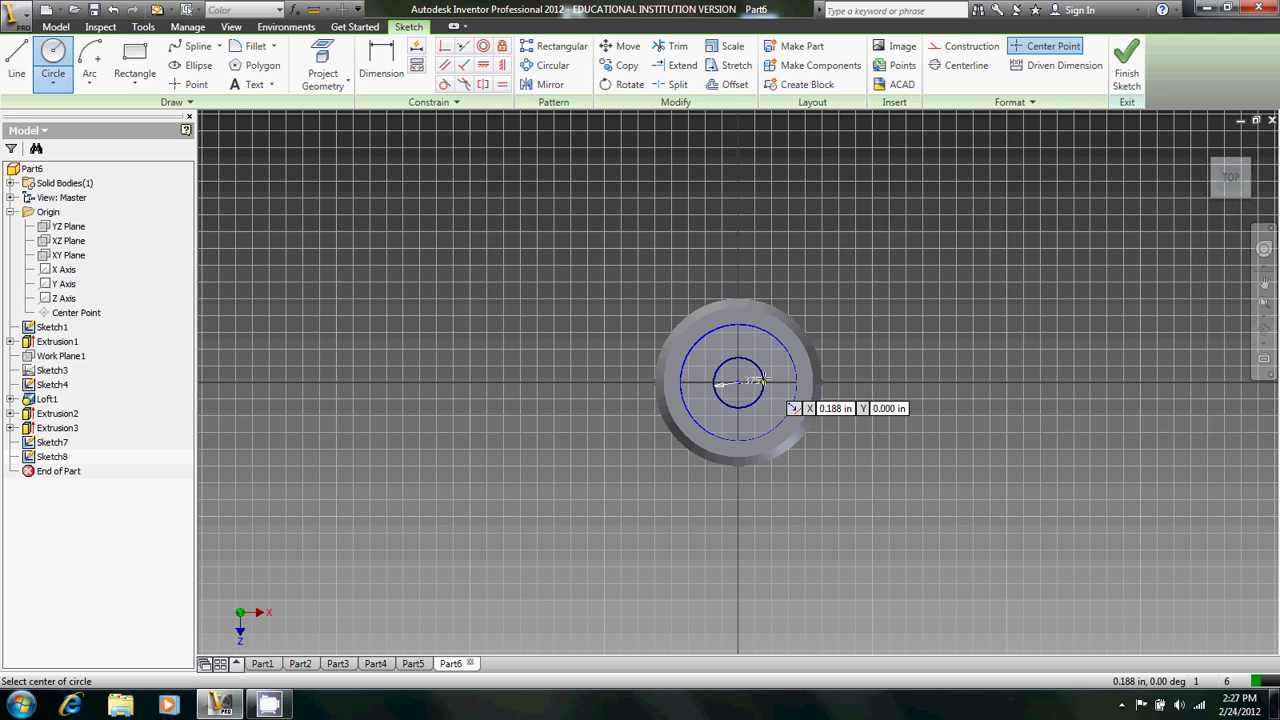
Finish the sketch and start a cut extrusion of the small circle with a trial depth of 1.25
left_click(1127, 65)
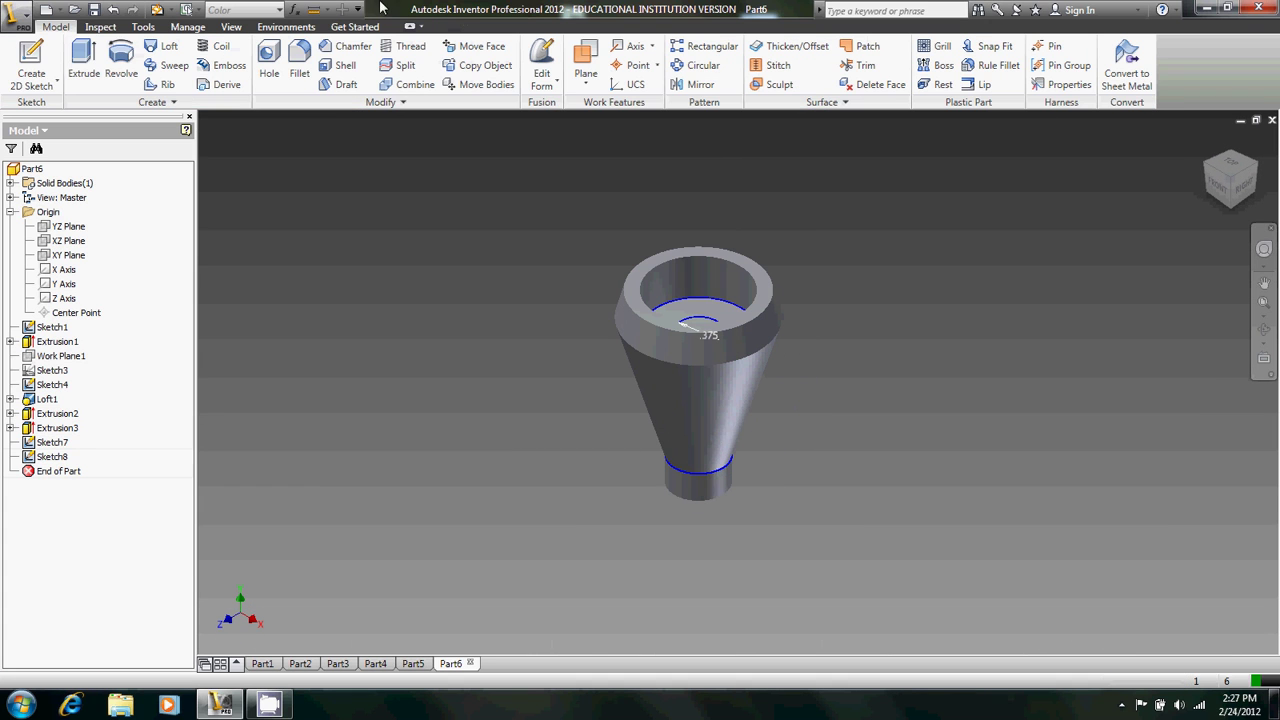
key("e")
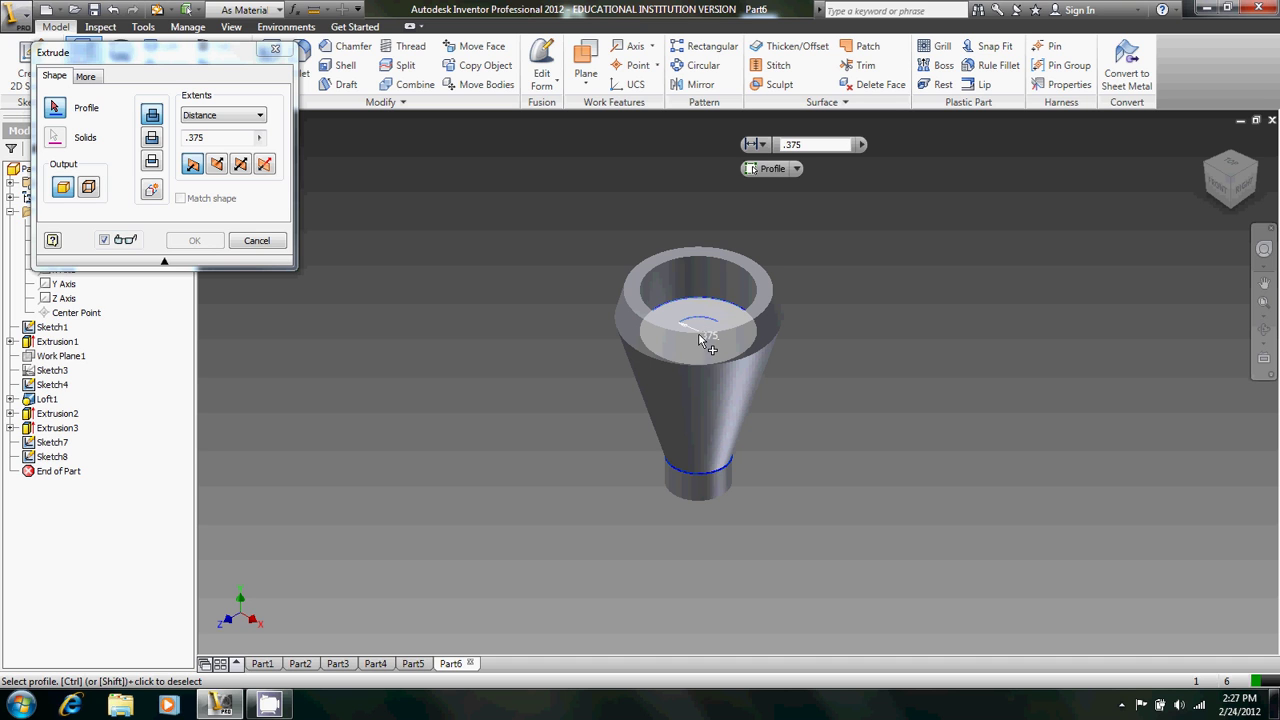
scroll(700, 342, "up", 5)
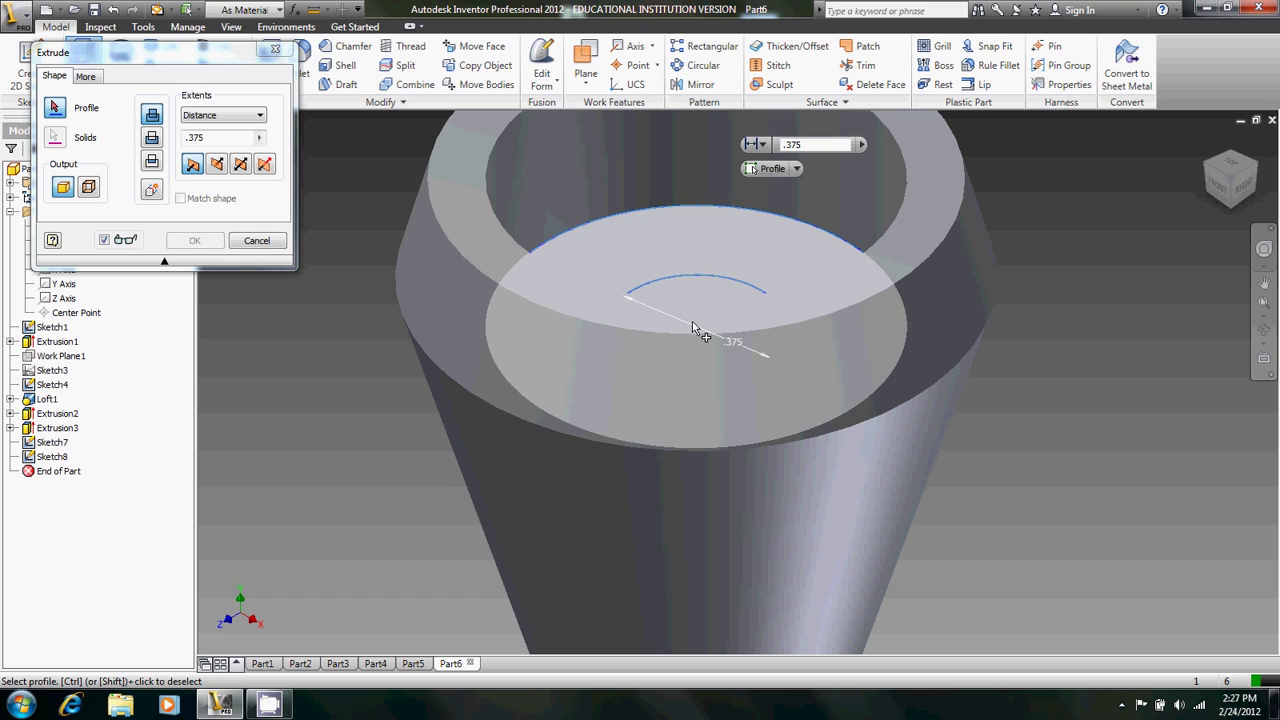
left_click(693, 325)
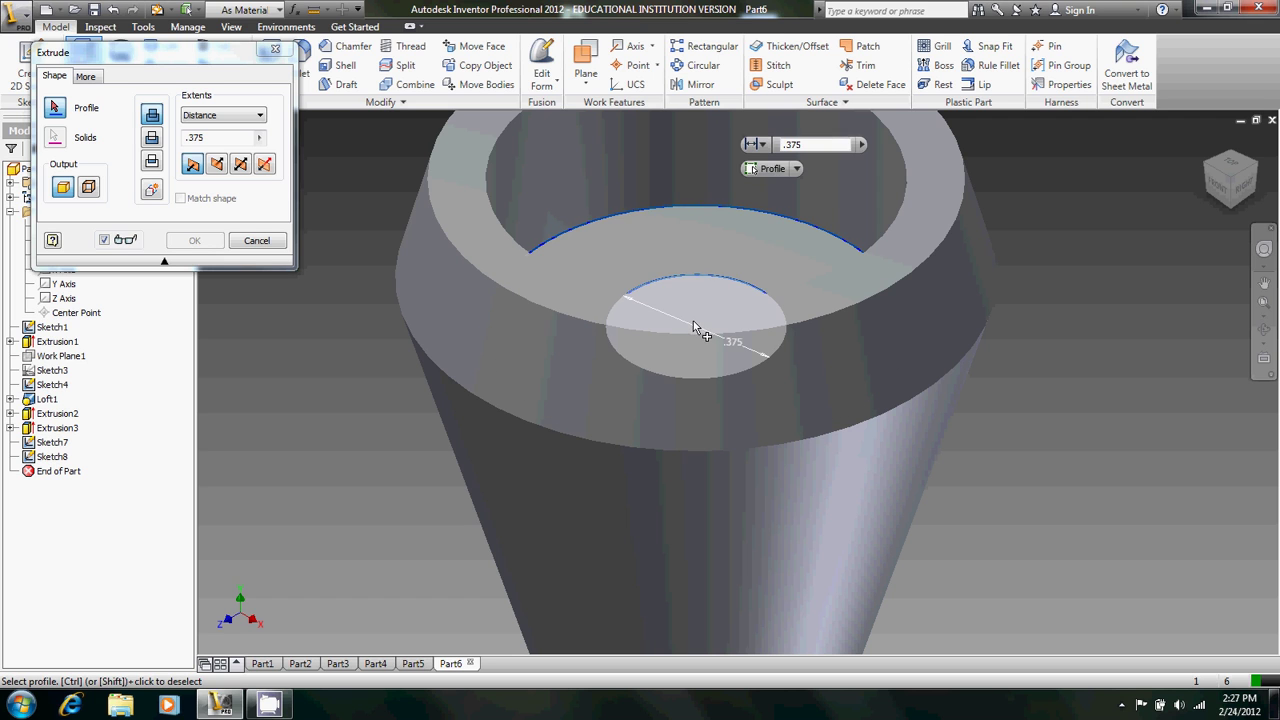
left_click(216, 164)
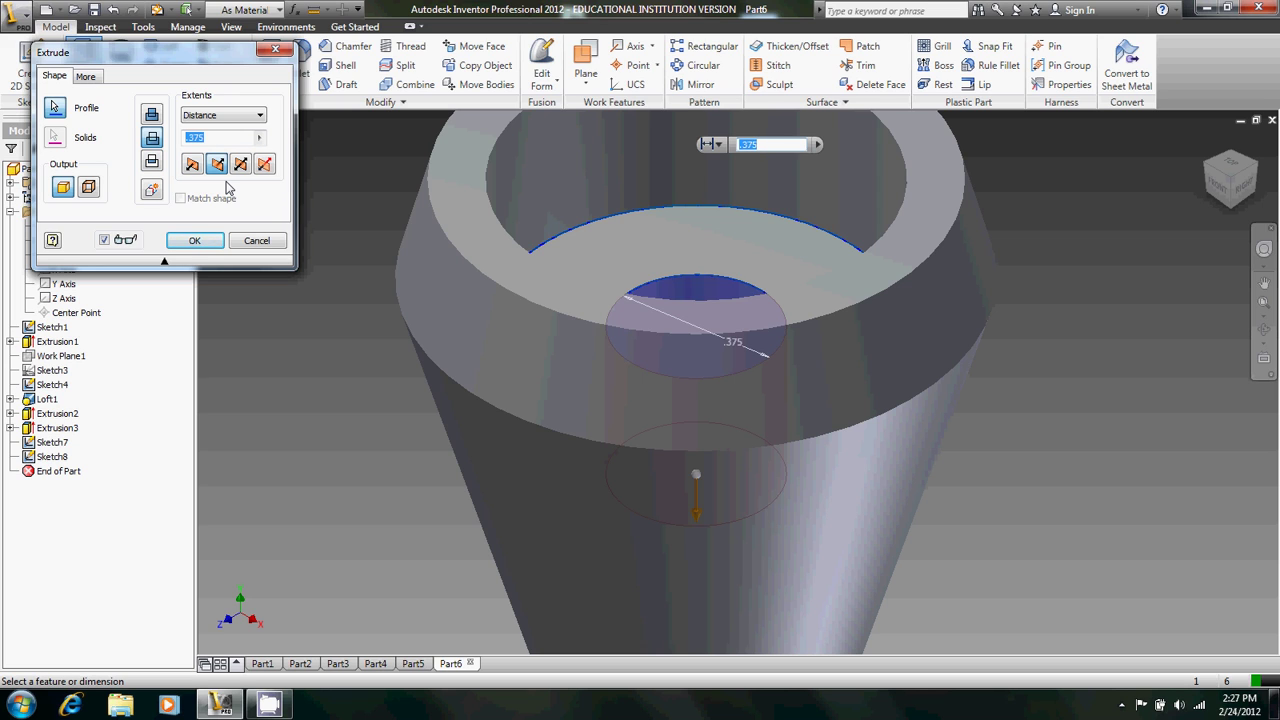
type("1.25")
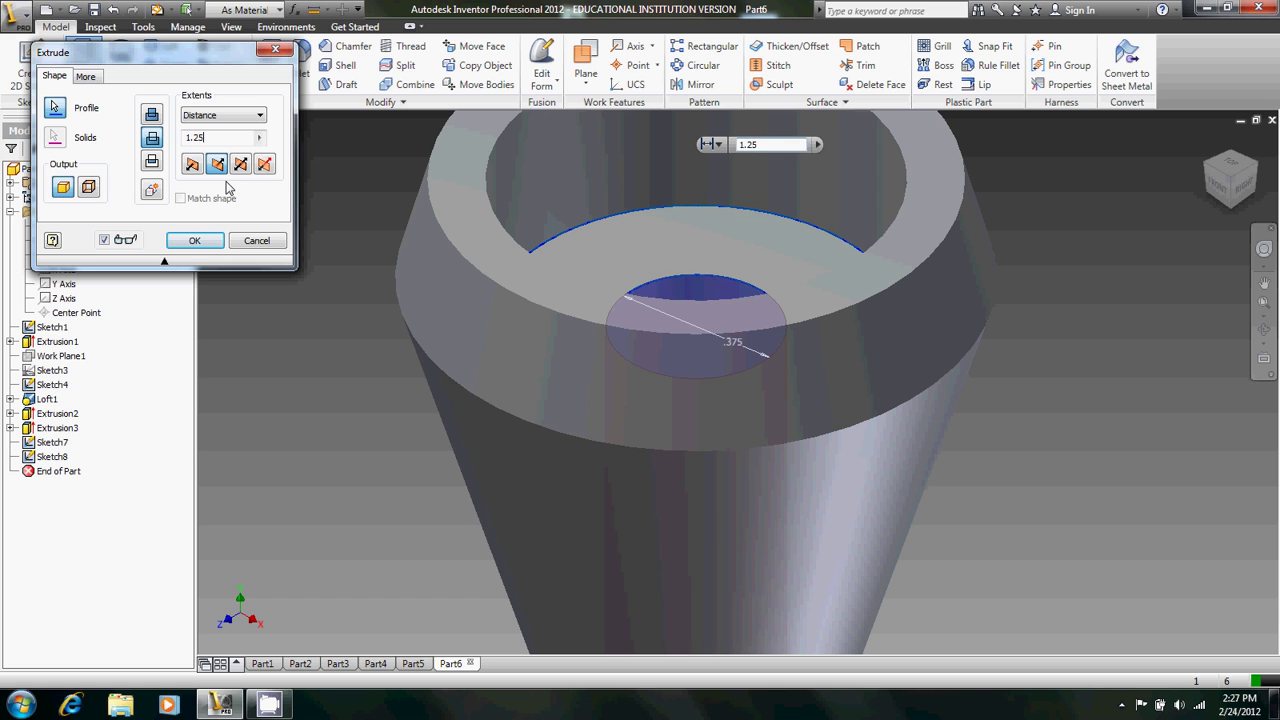
scroll(517, 216, "down", 3)
scroll(842, 583, "up", 4)
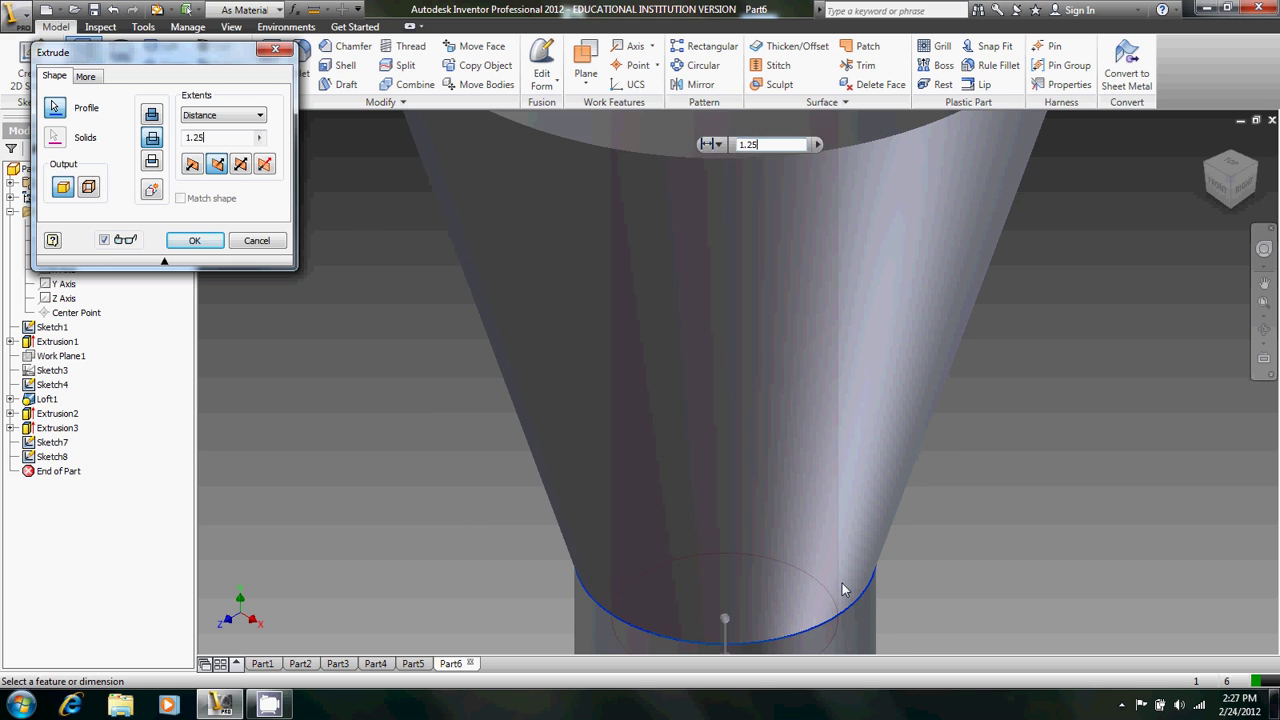
Set the bore cut depth to 1.75-.375-.25 and apply the extrusion
middle_click_drag(856, 324, 933, 443, "shift")
scroll(895, 586, "up", 3)
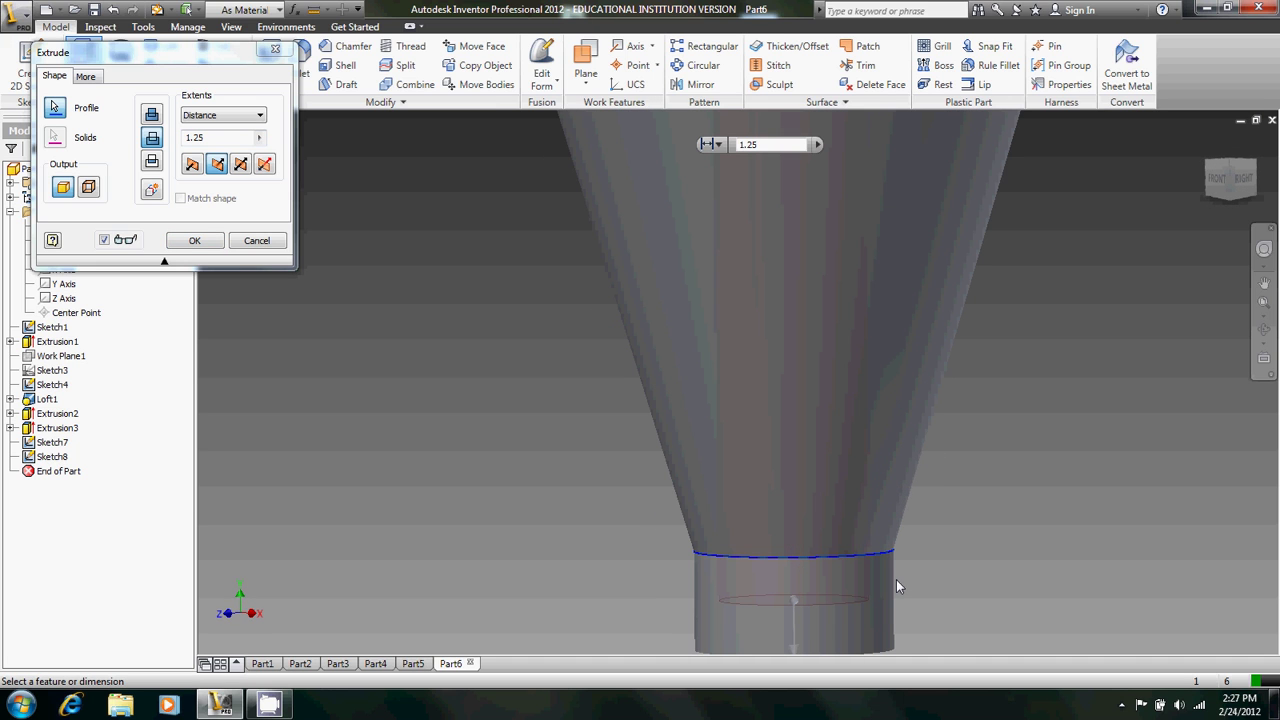
left_click(855, 525)
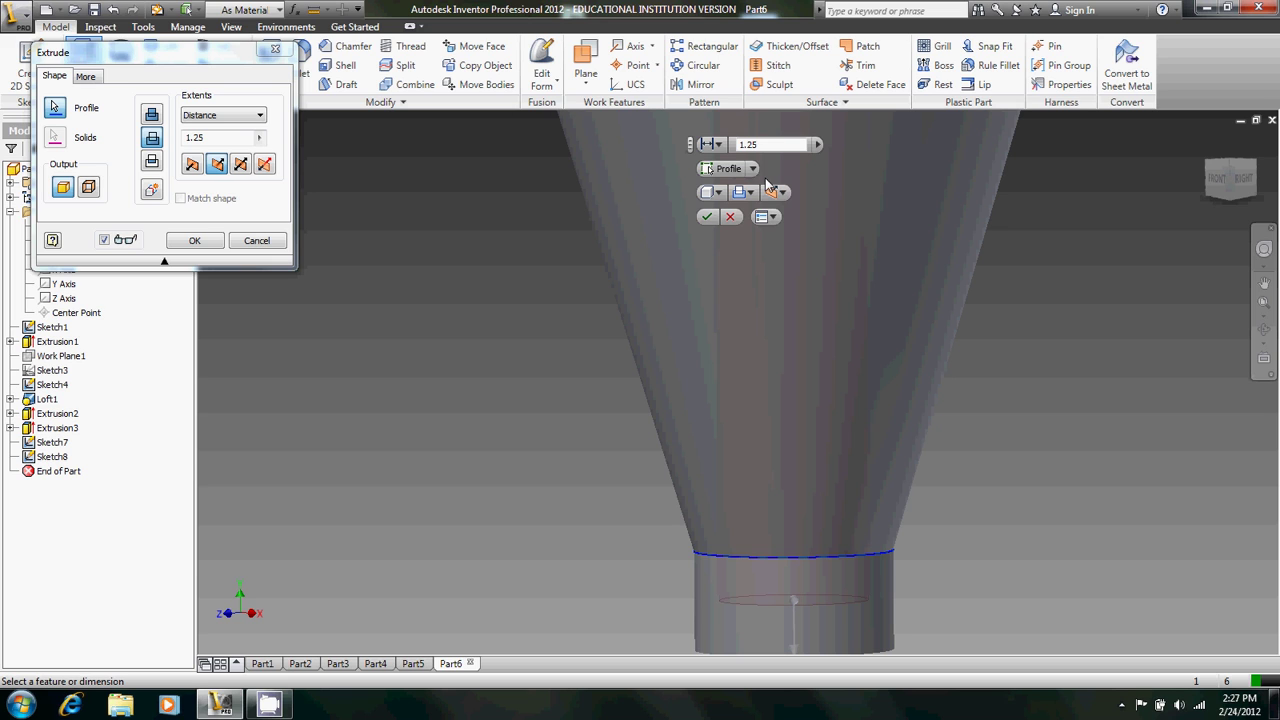
type("1")
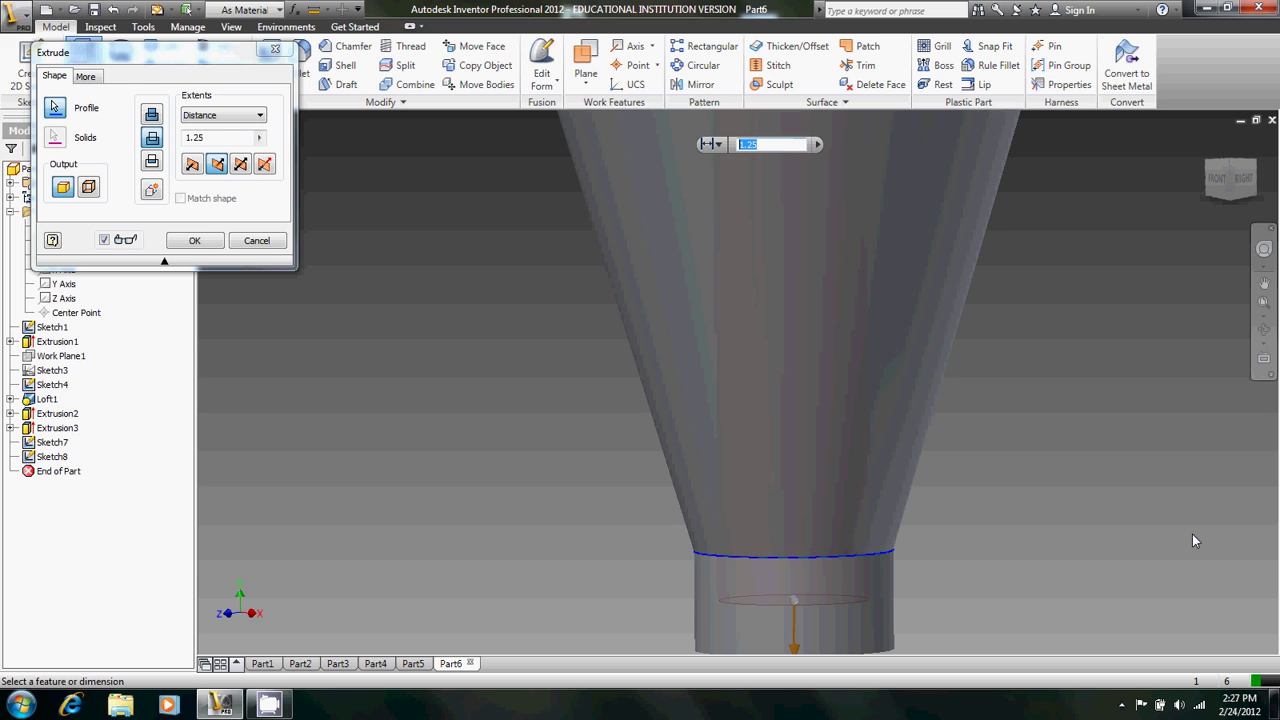
type(".5")
key("BackSpace")
key("BackSpace")
key("BackSpace")
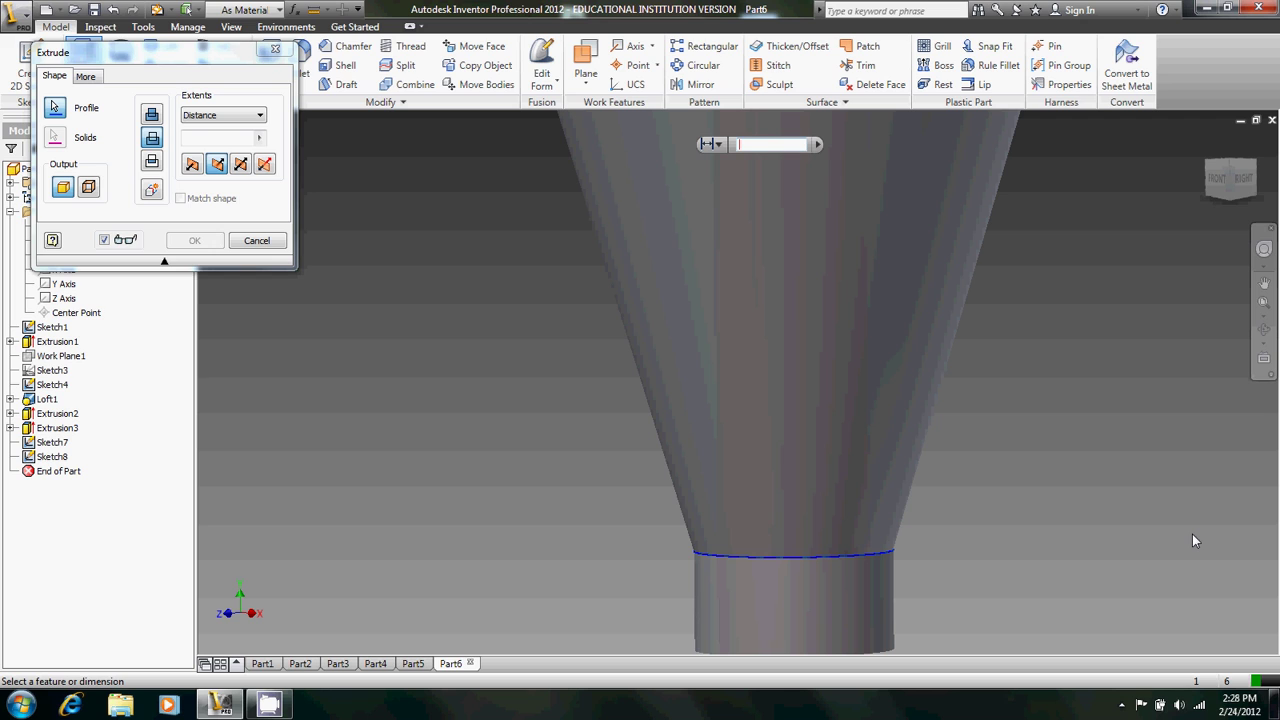
type("1.75-.375")
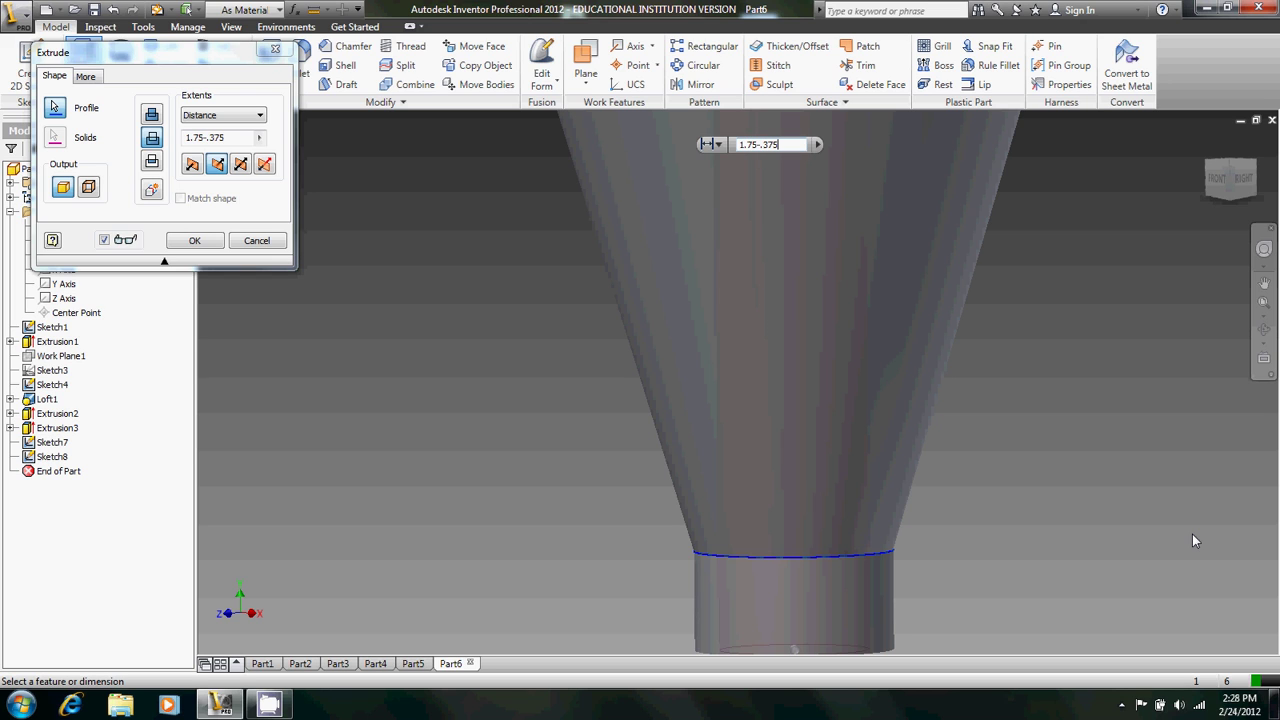
type("-.")
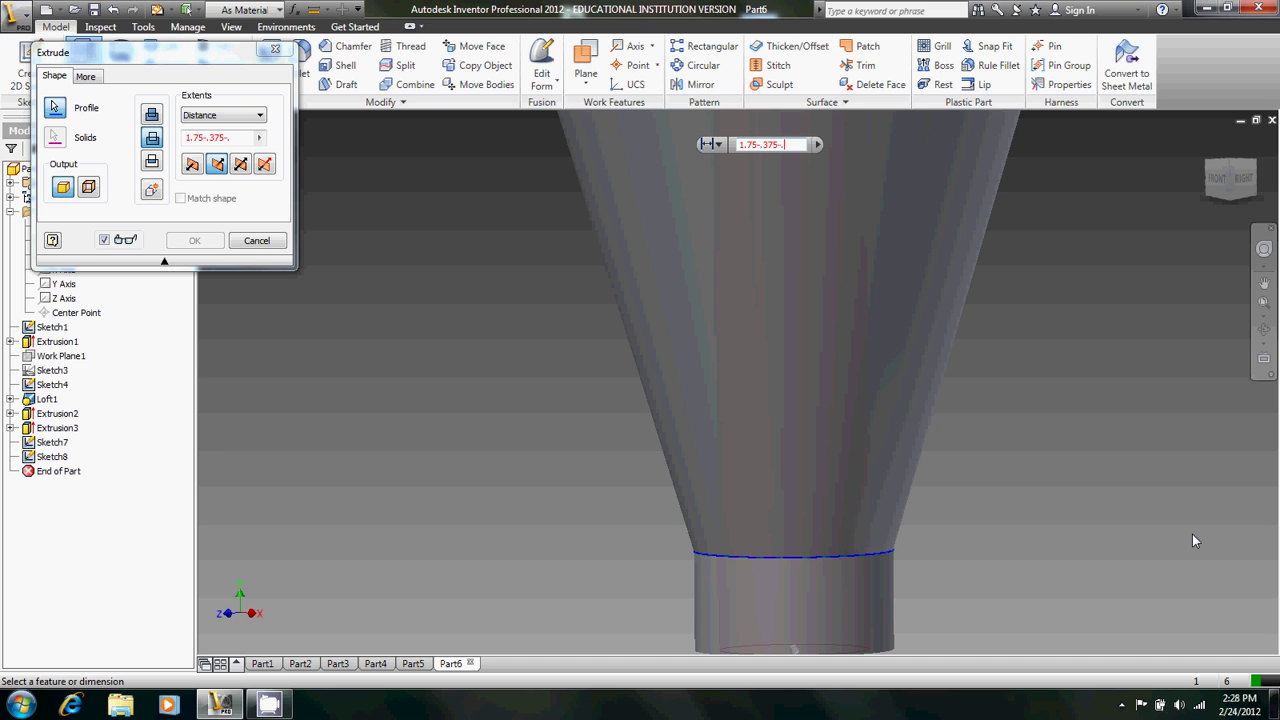
type("25")
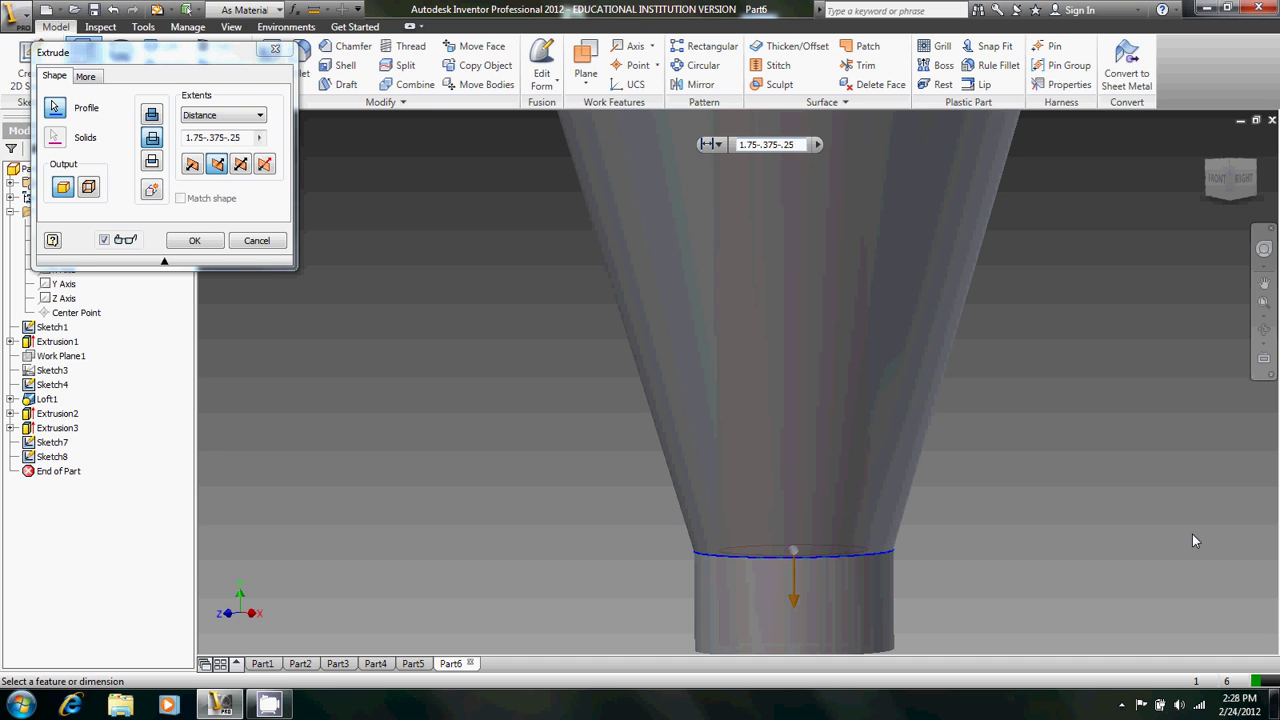
key("Return")
scroll(1170, 532, "down", 5)
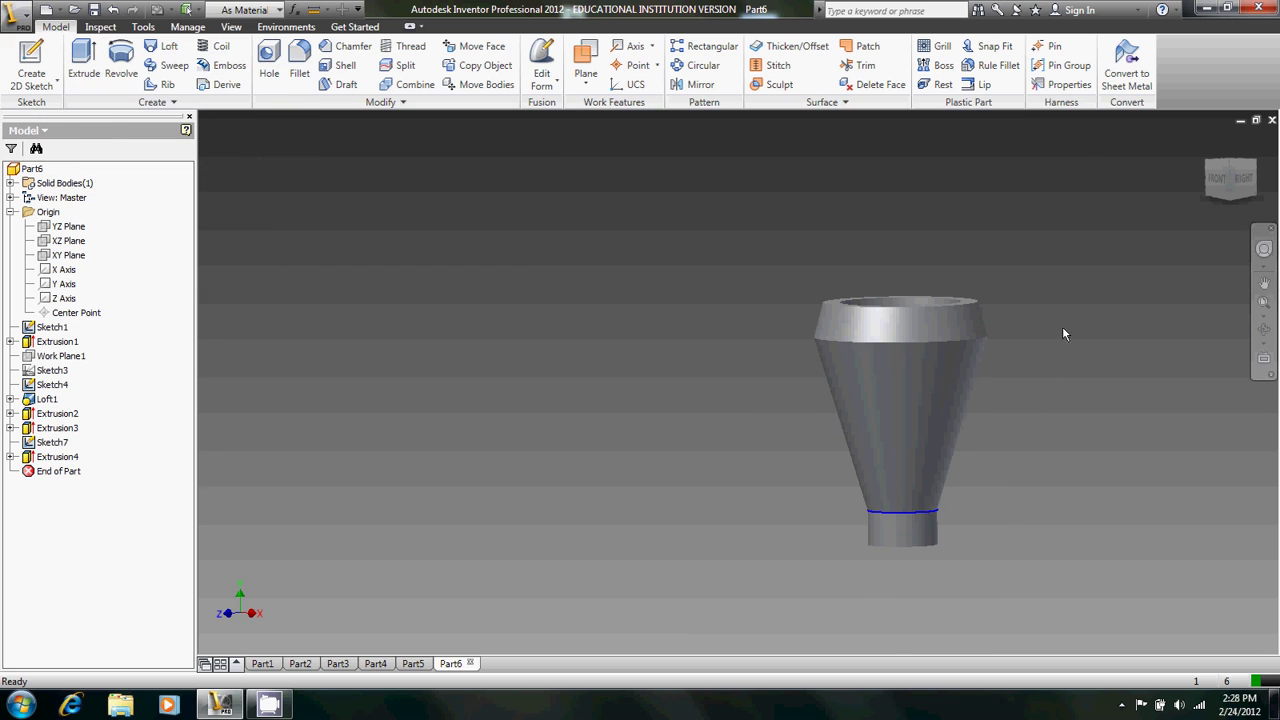
mouse_move(1044, 301)
middle_mouse_down("shift")
mouse_move(1051, 394)
mouse_move(1048, 300)
middle_mouse_up("shift")
scroll(960, 280, "up", 5)
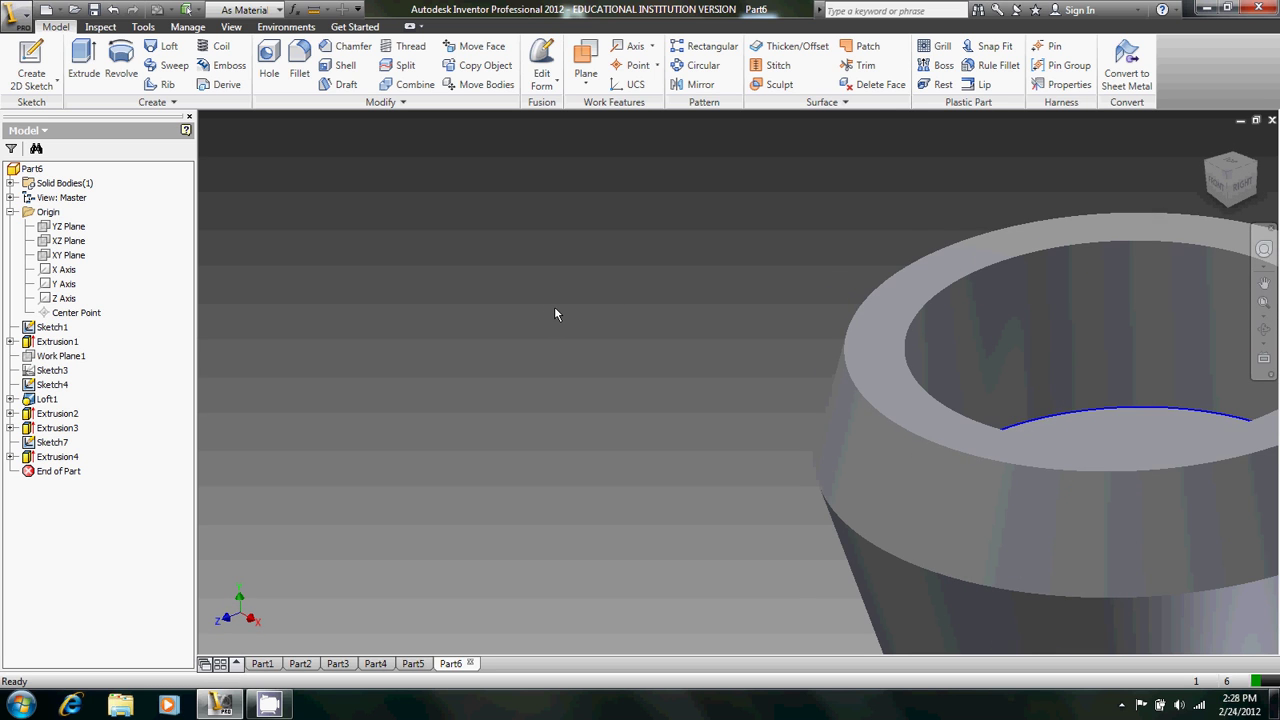
scroll(554, 314, "down", 5)
middle_click_drag(757, 243, 791, 306, "shift")
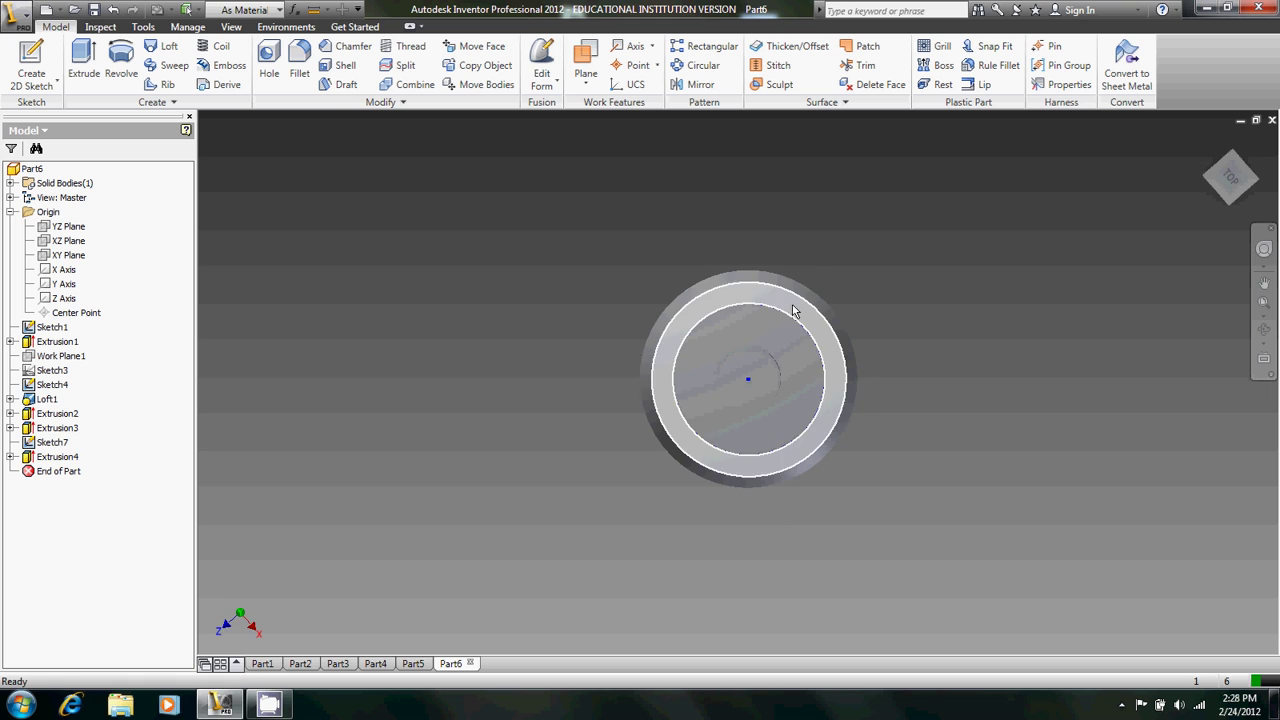